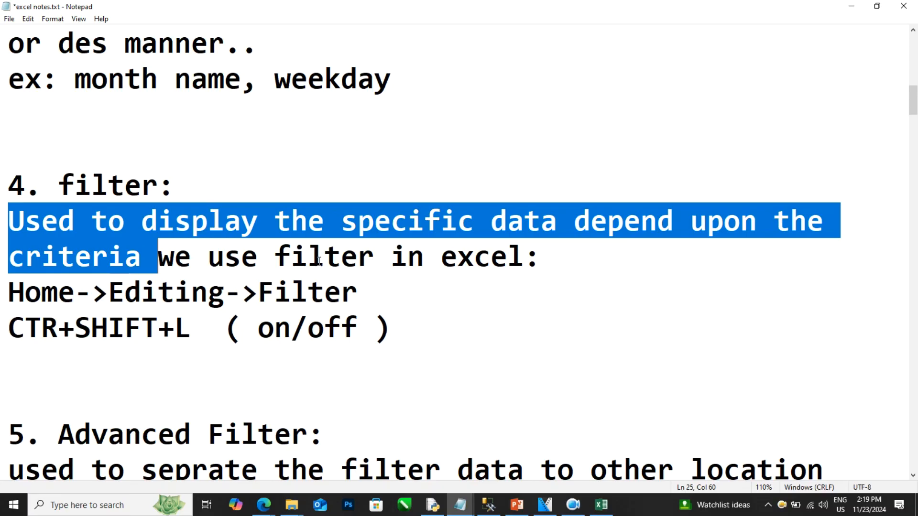
- Highlight the Filter command path, the CTR+SHIFT+L shortcut and its on/off note in the filter section of the notes
click(306, 309)
drag(25, 293, 356, 290)
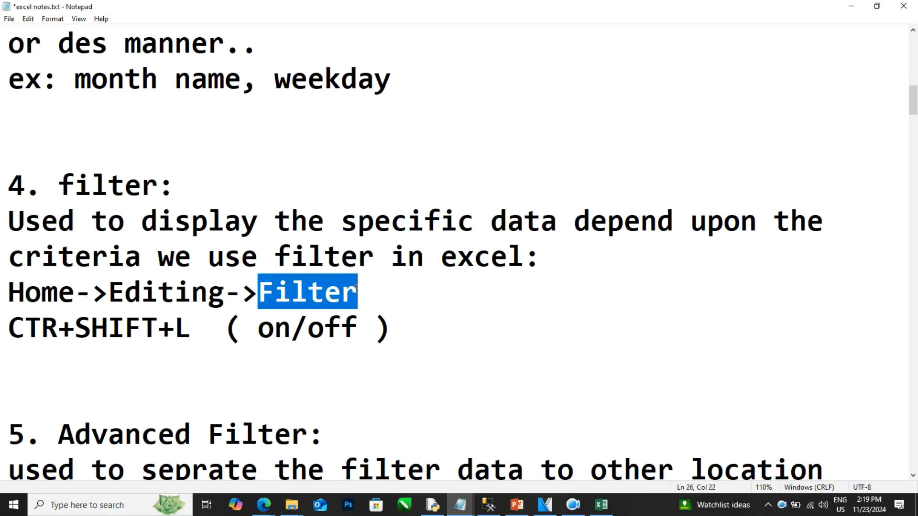
drag(13, 327, 194, 327)
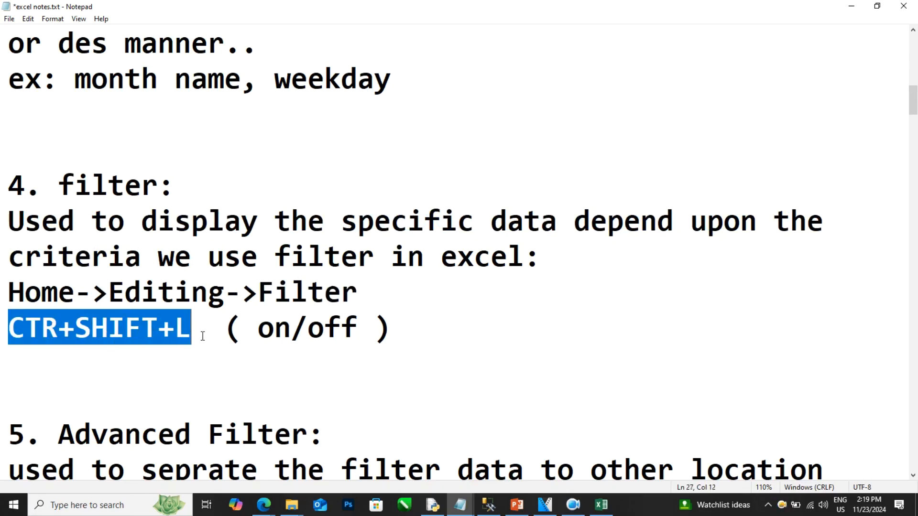
drag(258, 331, 378, 332)
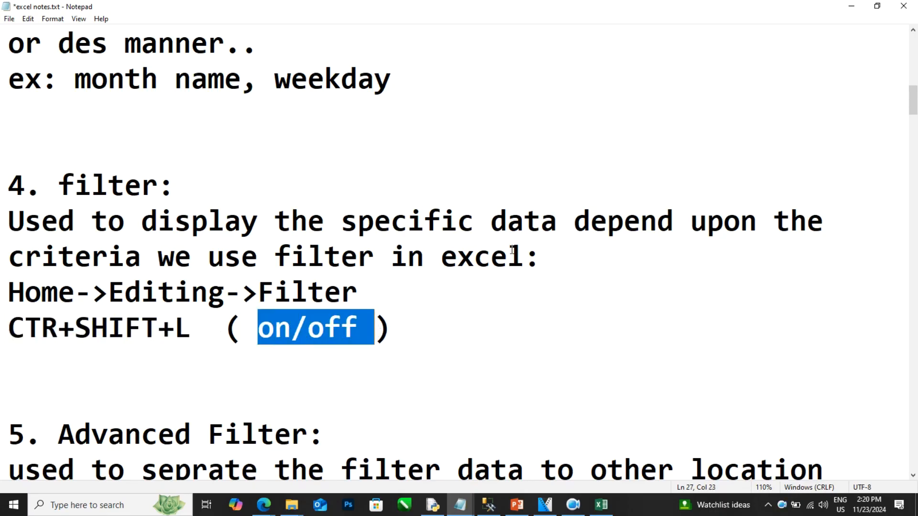
- Switch to the StaffDetails workbook in Excel and turn on filters for the whole staff table
click(851, 6)
click(428, 213)
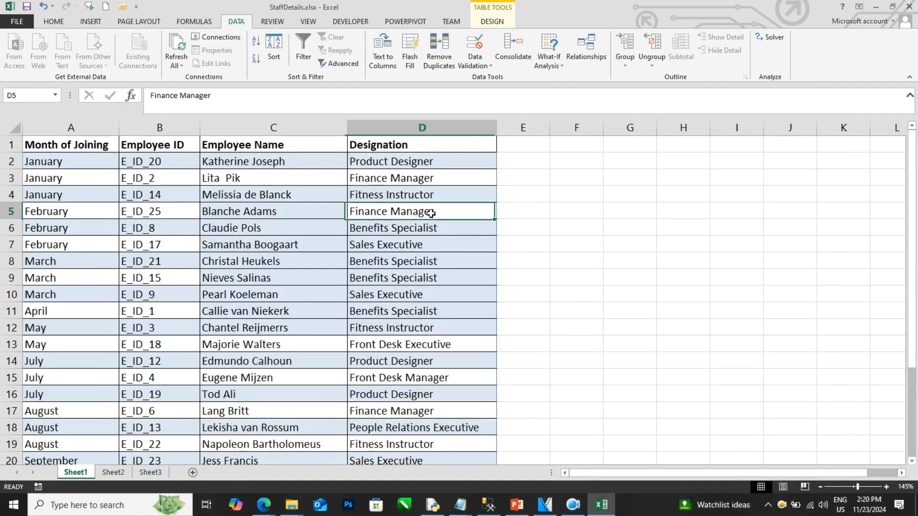
click(265, 261)
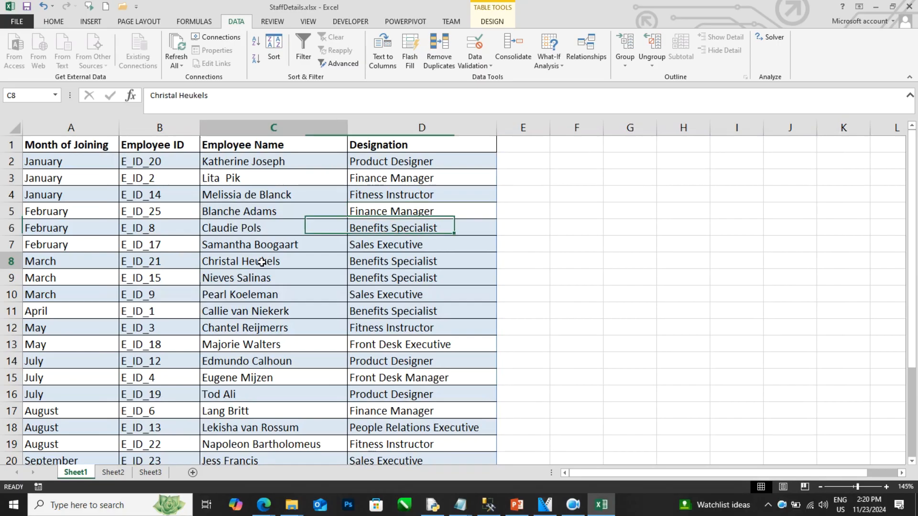
click(165, 293)
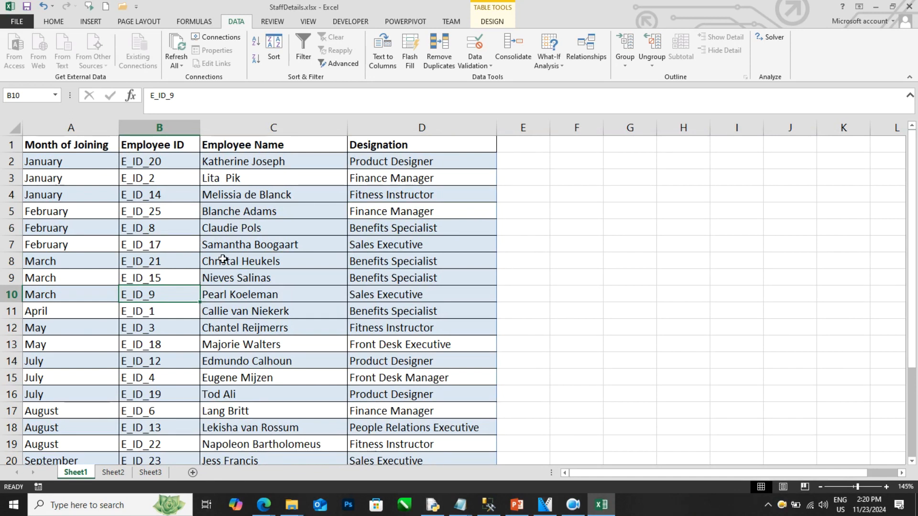
key(ctrl+a)
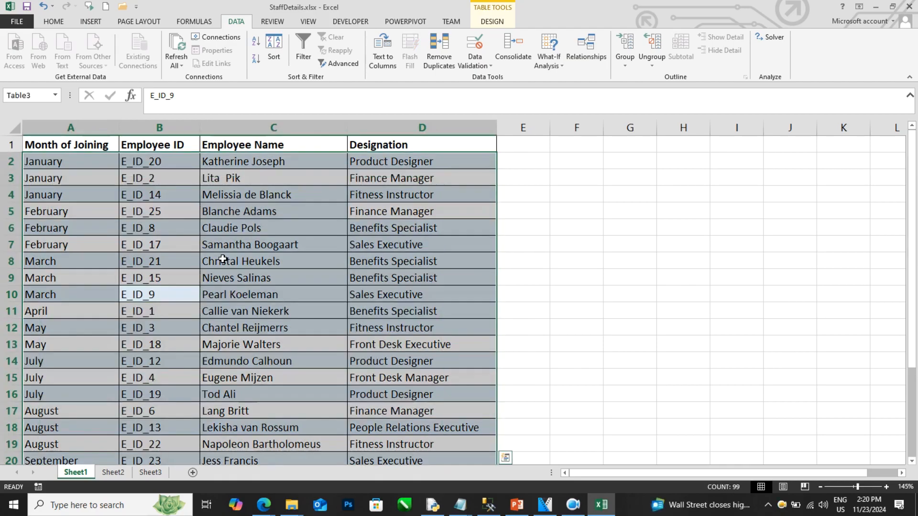
key(ctrl+shift+l)
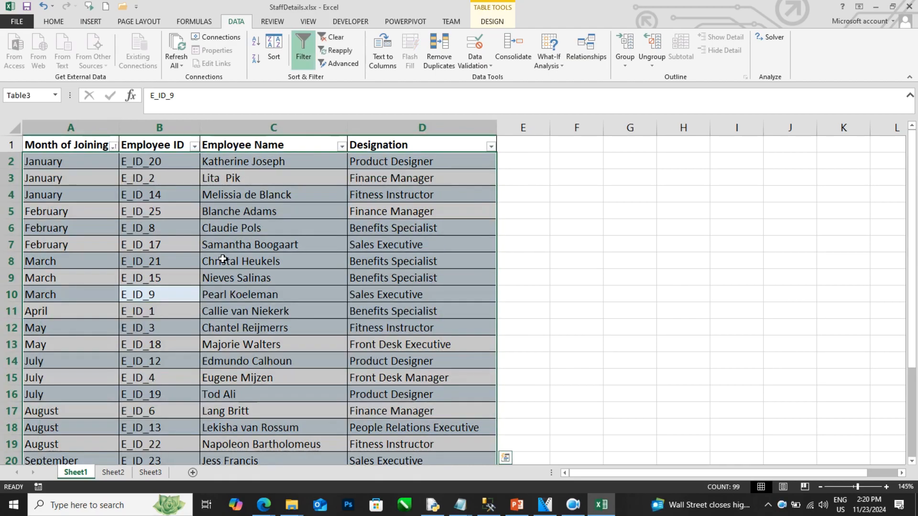
click(223, 259)
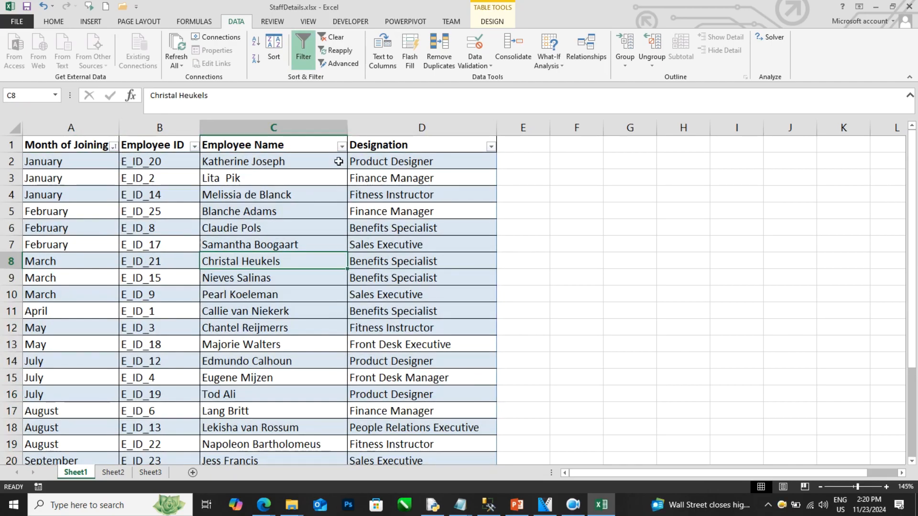
- Filter the Month of Joining column to March, and turn the table's filters off again
click(114, 146)
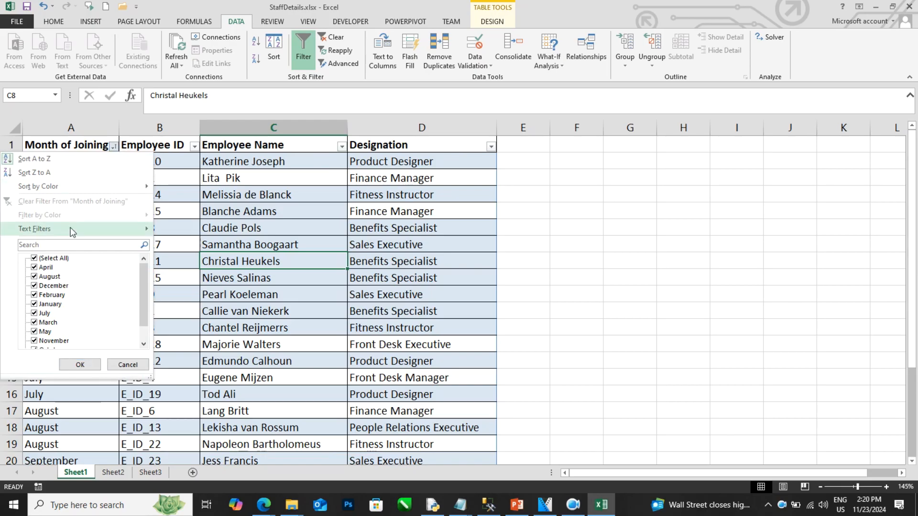
click(67, 245)
text(march)
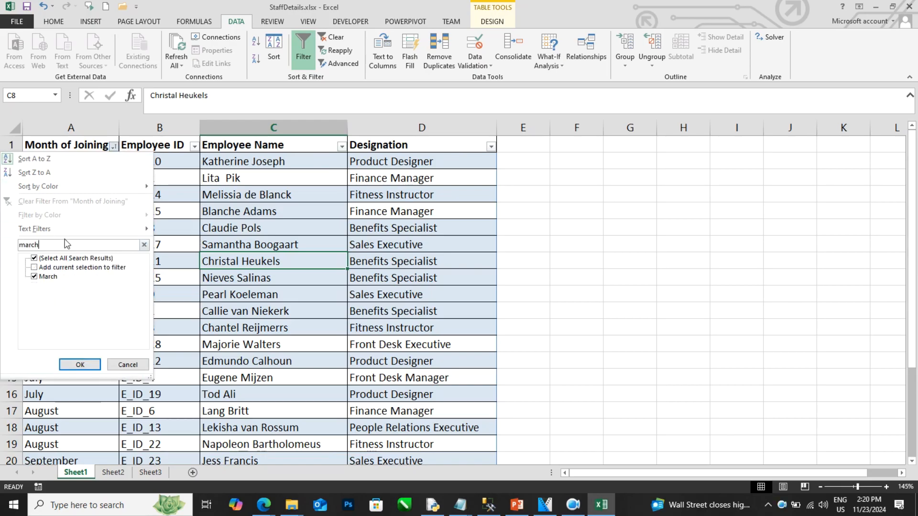
key(Return)
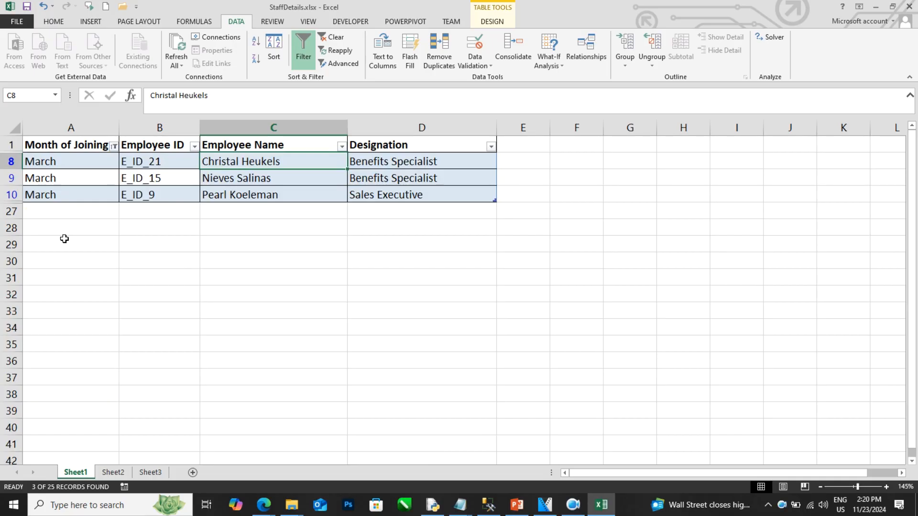
click(66, 174)
key(ctrl+shift+l)
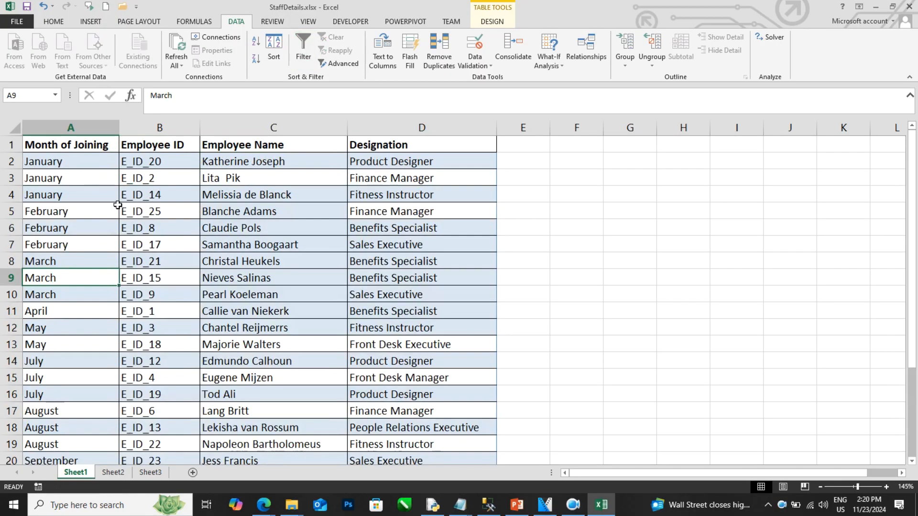
- Turn the staff table's filters back on and filter the Designation column to Sales Executive
click(394, 160)
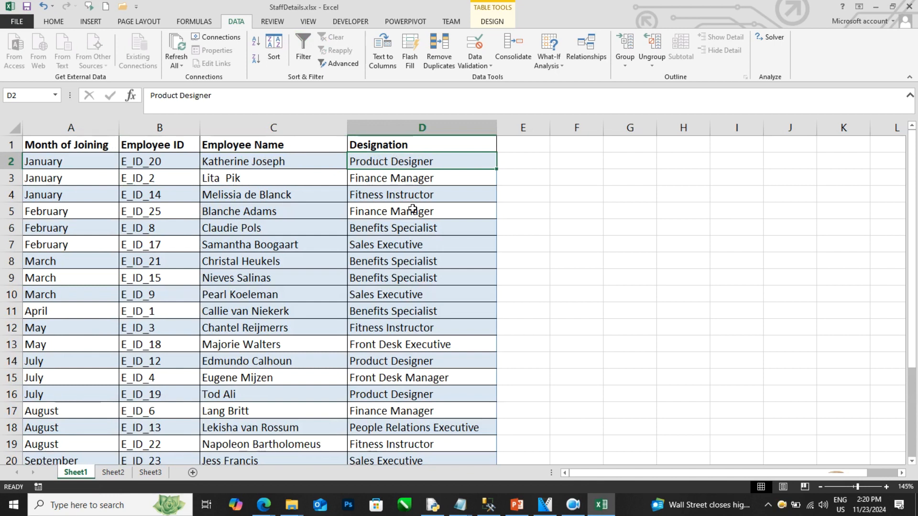
key(ctrl+shift+l)
click(491, 146)
text(sales)
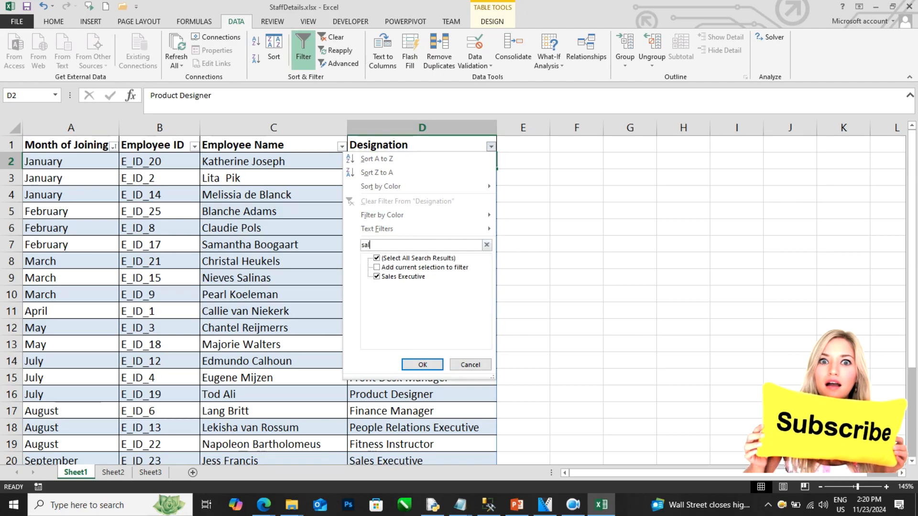
click(439, 364)
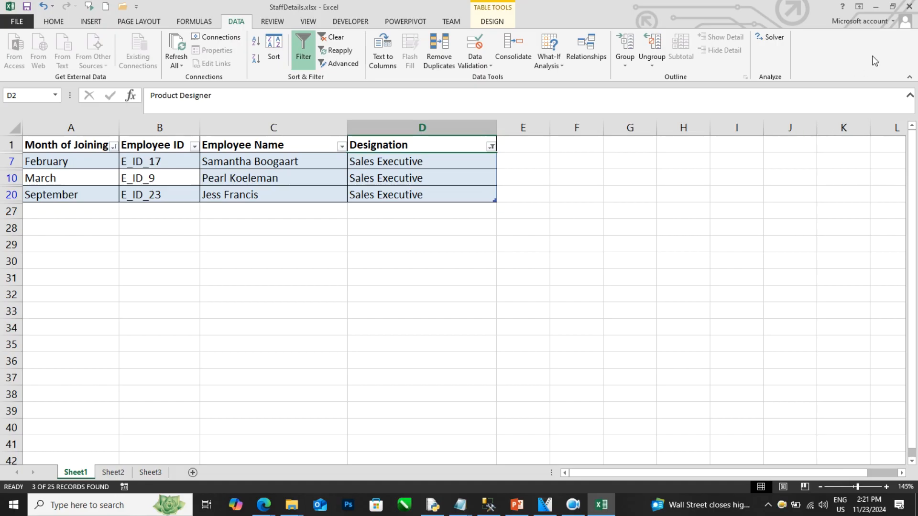
- Close the staff workbook without saving and open ProductsDetails.xlsx from Task 1.4's Input File folder in File Explorer
click(909, 6)
click(455, 266)
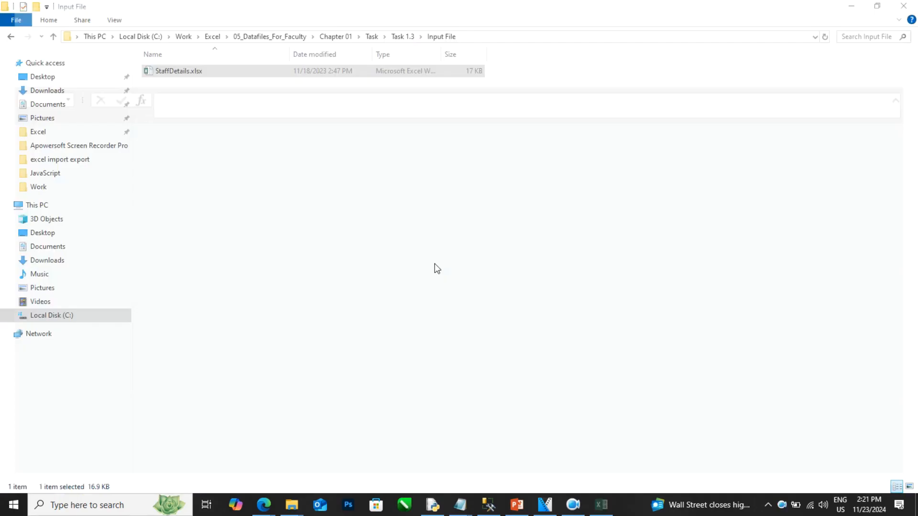
click(56, 41)
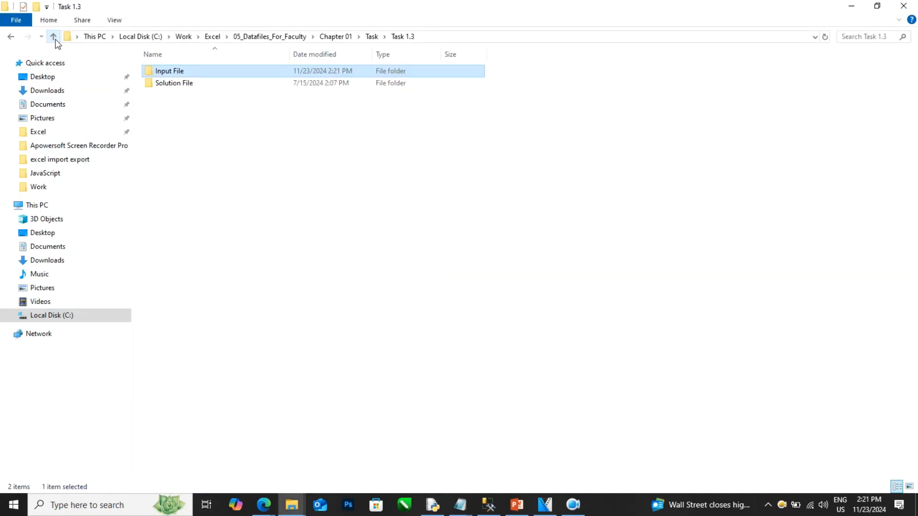
click(56, 41)
click(163, 108)
double_click(163, 108)
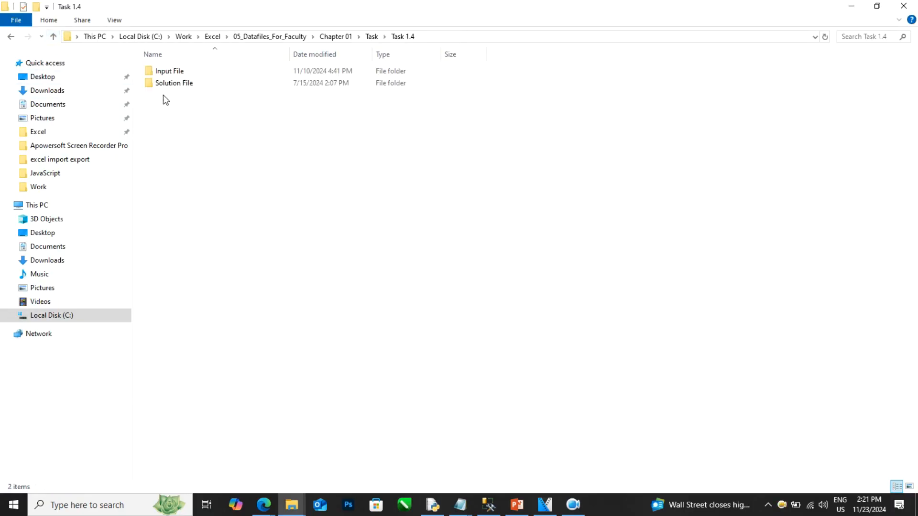
double_click(165, 73)
click(166, 75)
double_click(167, 76)
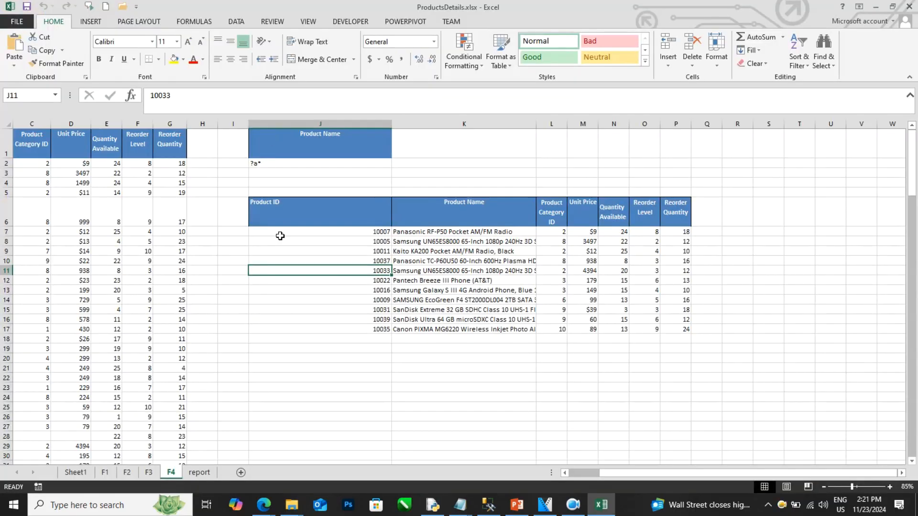
- Increase the font size of the entire product table in columns A to G on sheet F4 to 14
click(198, 318)
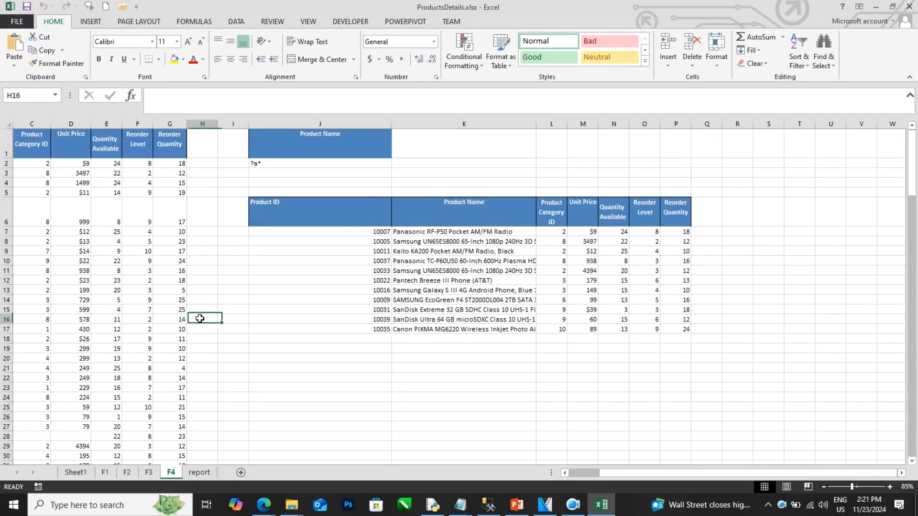
drag(614, 475, 583, 474)
click(261, 282)
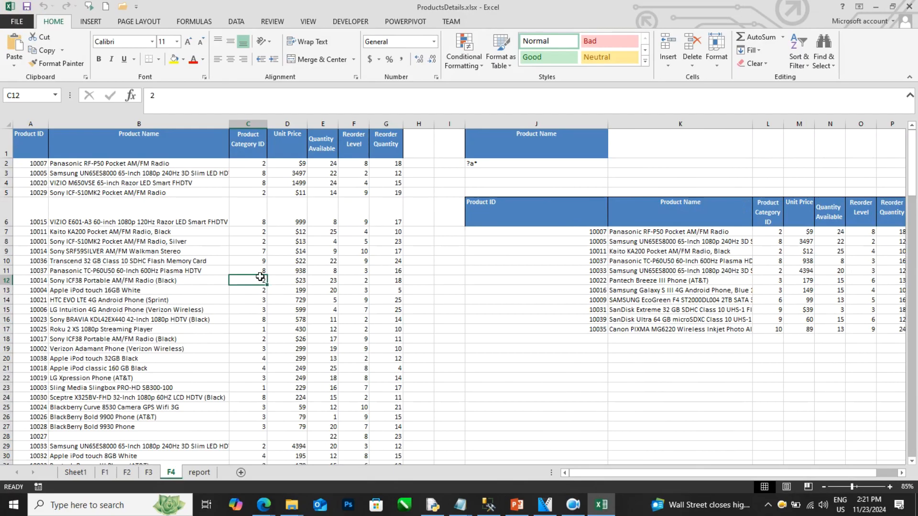
ctrl+scroll(255, 276, up, 3)
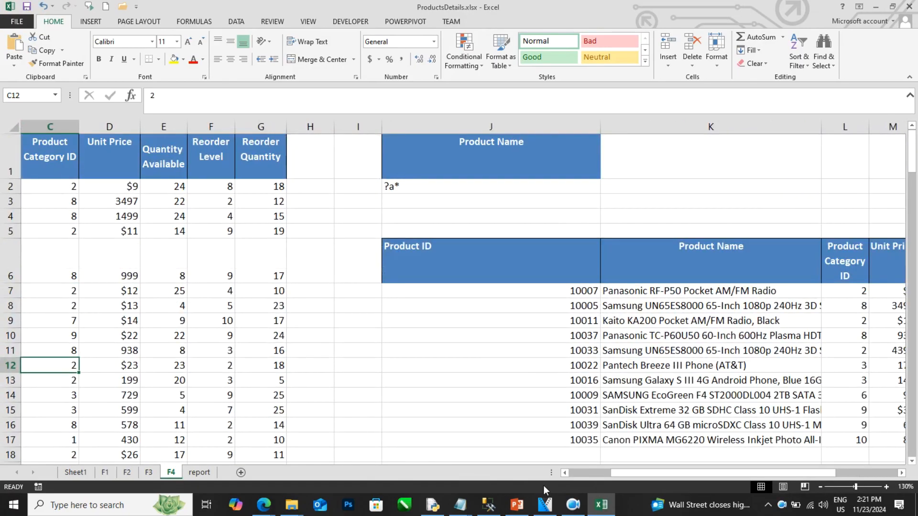
click(578, 473)
click(183, 301)
key(ctrl+a)
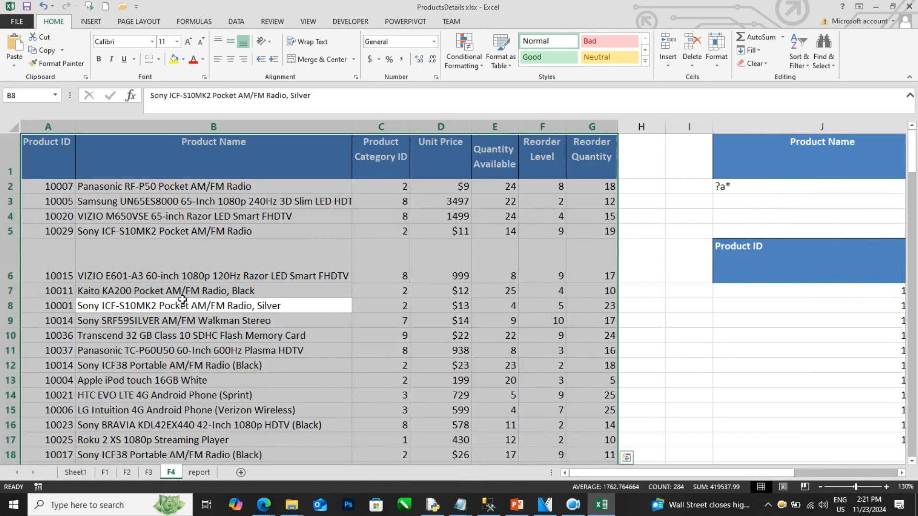
click(187, 41)
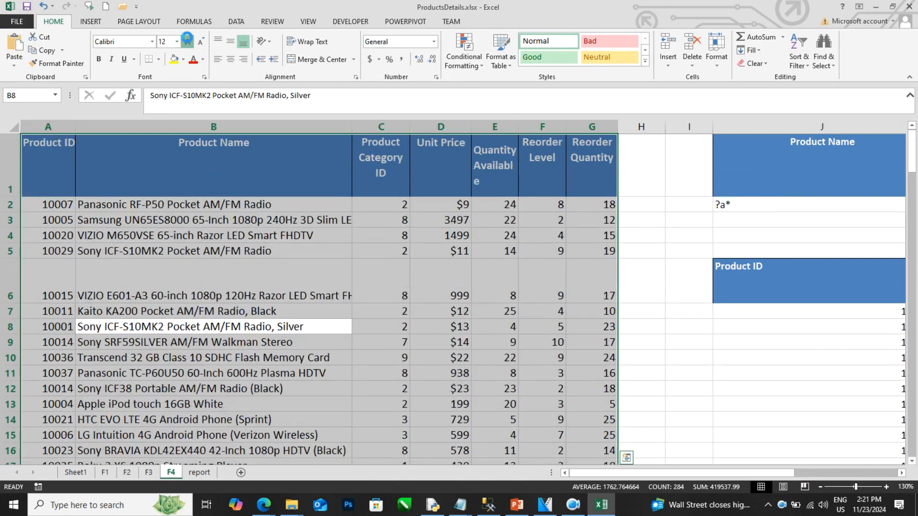
click(188, 42)
click(262, 229)
click(483, 308)
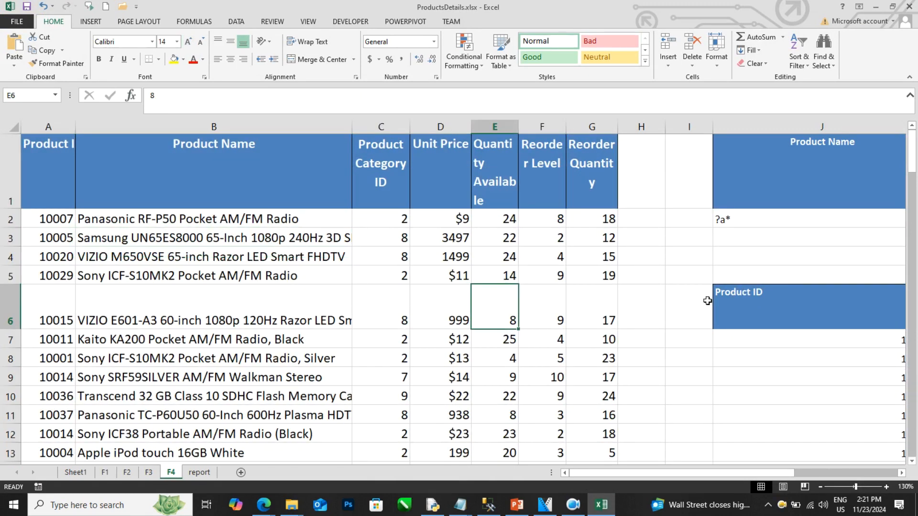
- Clear all contents and formatting from the old filter results table starting at cell J6
click(737, 300)
key(ctrl+a)
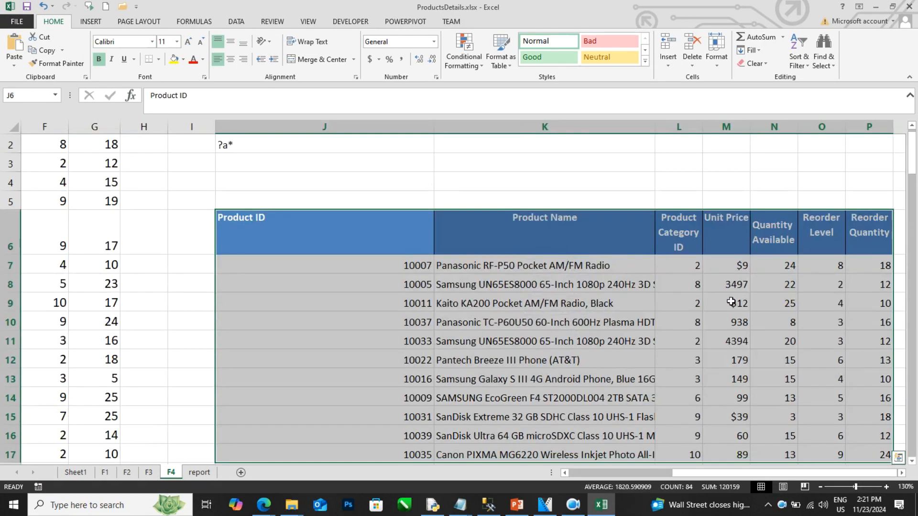
key(alt+h)
key(e)
key(a)
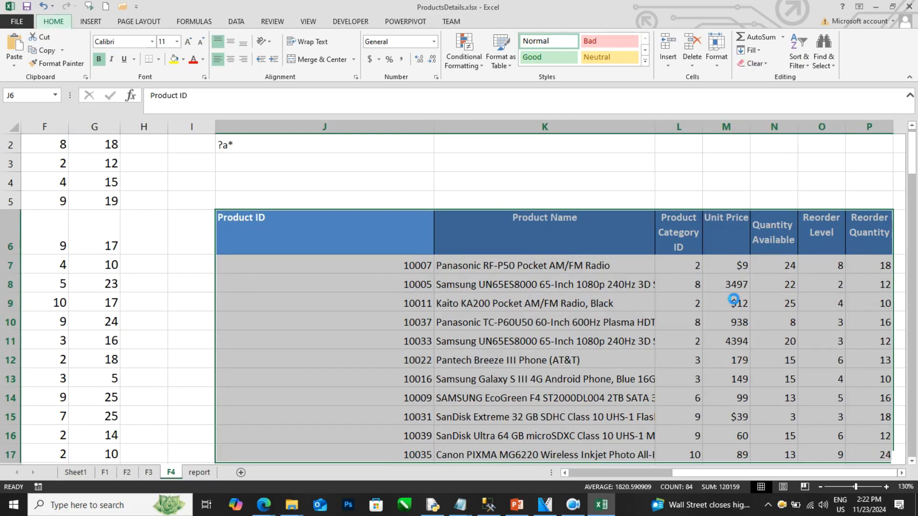
- AutoFit the column widths of the product table in columns A to G to their contents
click(84, 272)
key(ctrl+a)
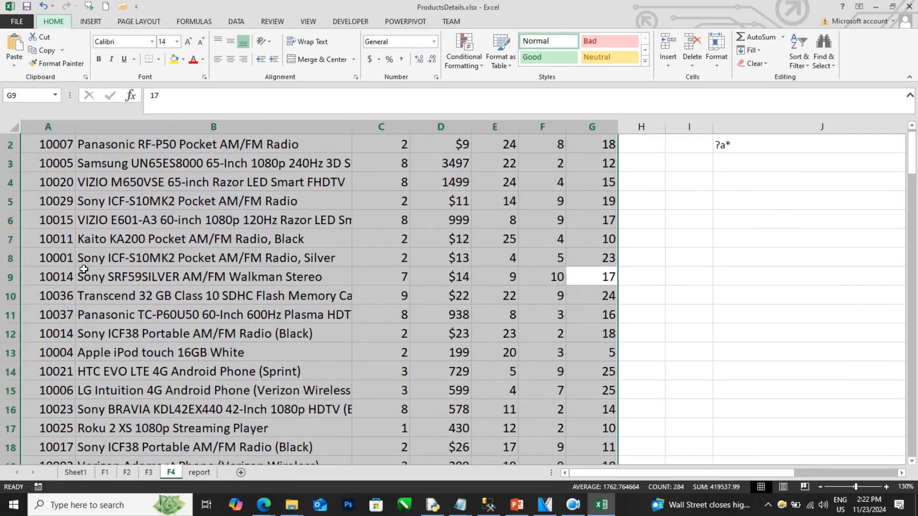
key(alt+h)
key(o)
key(i)
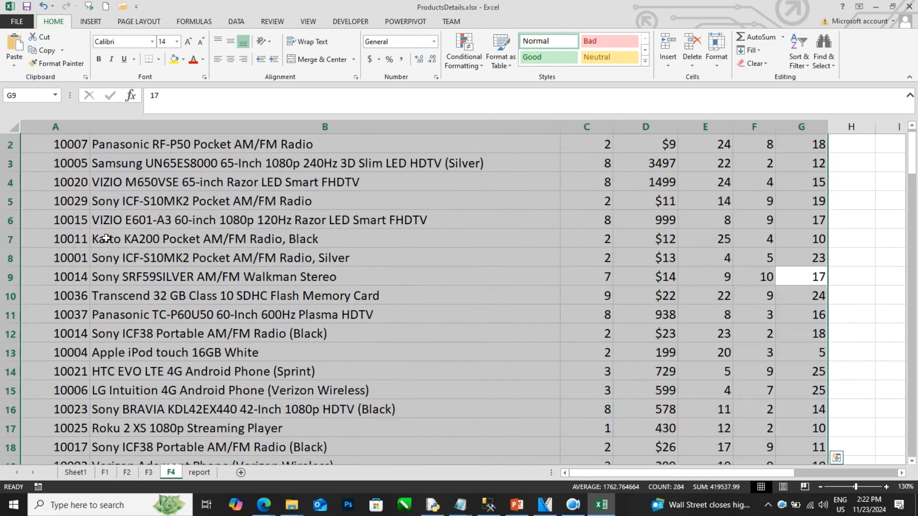
click(127, 221)
scroll(204, 280, up, 1)
click(355, 232)
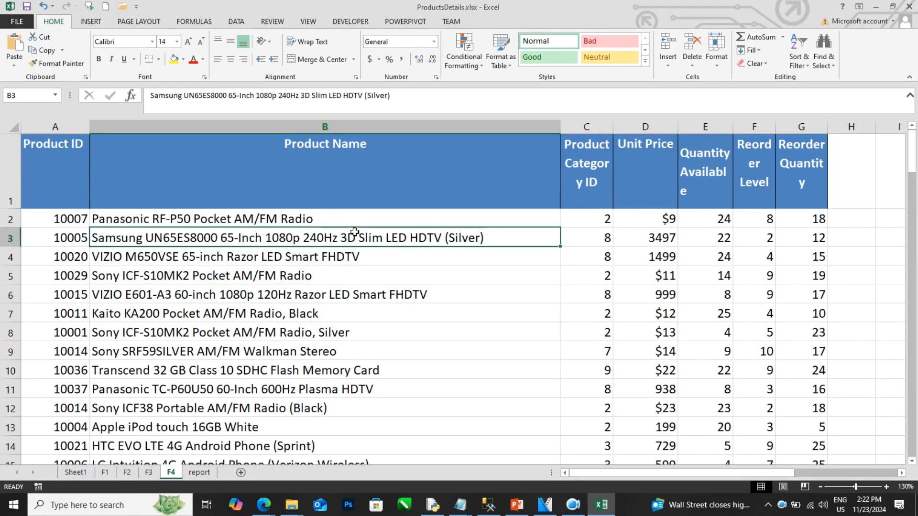
- Turn on filtering for the product table in columns A to G and filter Product Name by "sony"
scroll(354, 232, down, 3)
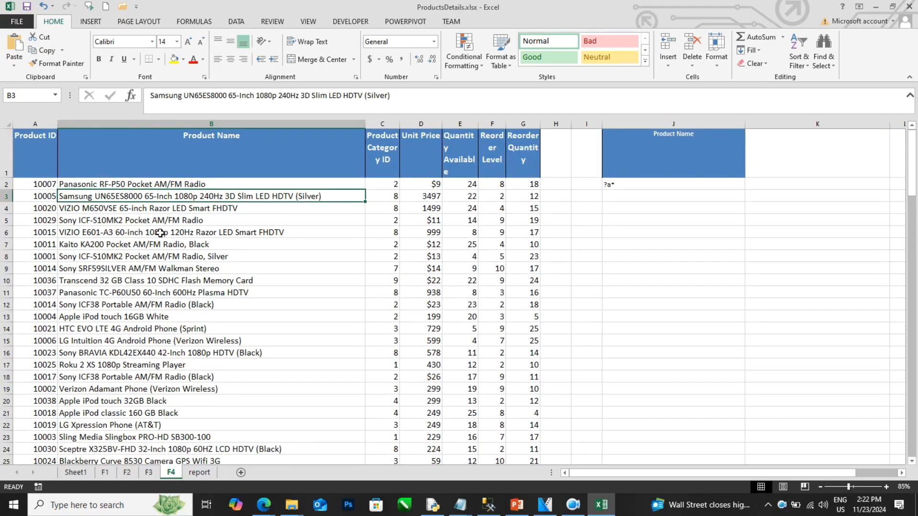
click(270, 242)
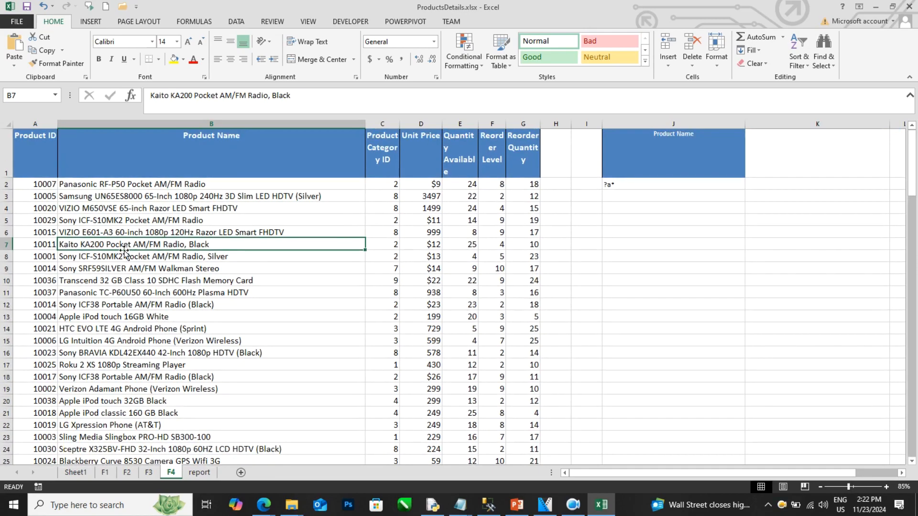
click(201, 313)
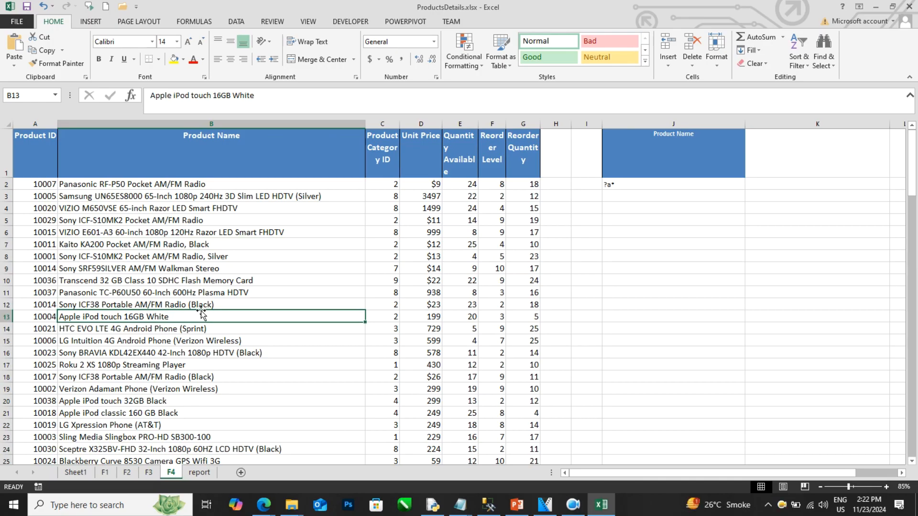
key(ctrl+a)
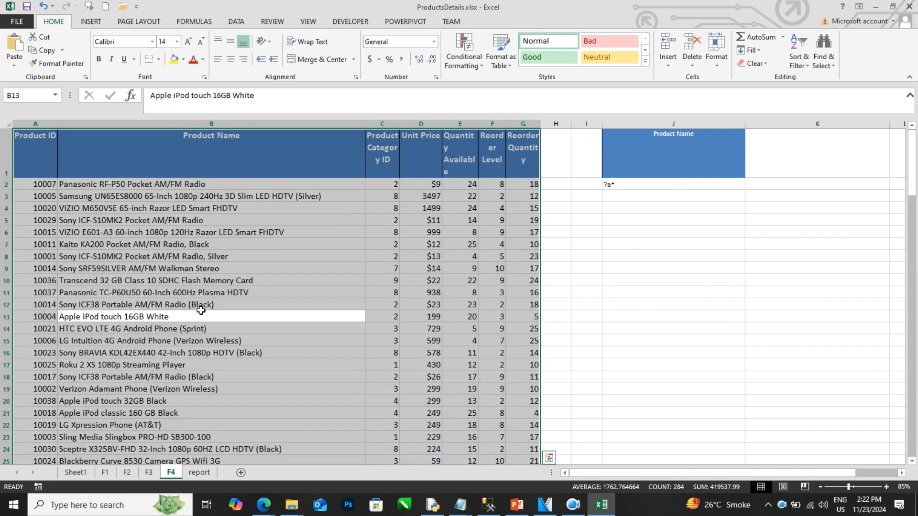
key(ctrl+shift+l)
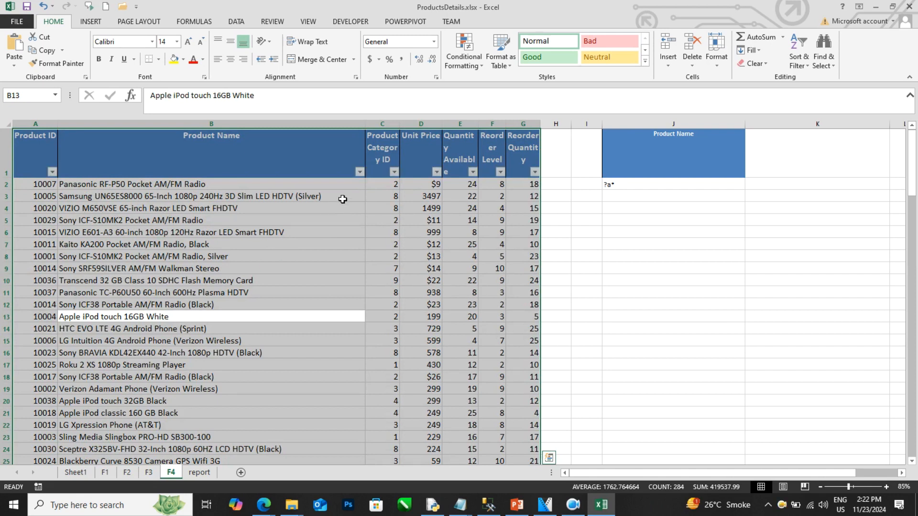
click(359, 172)
click(297, 270)
text(sony)
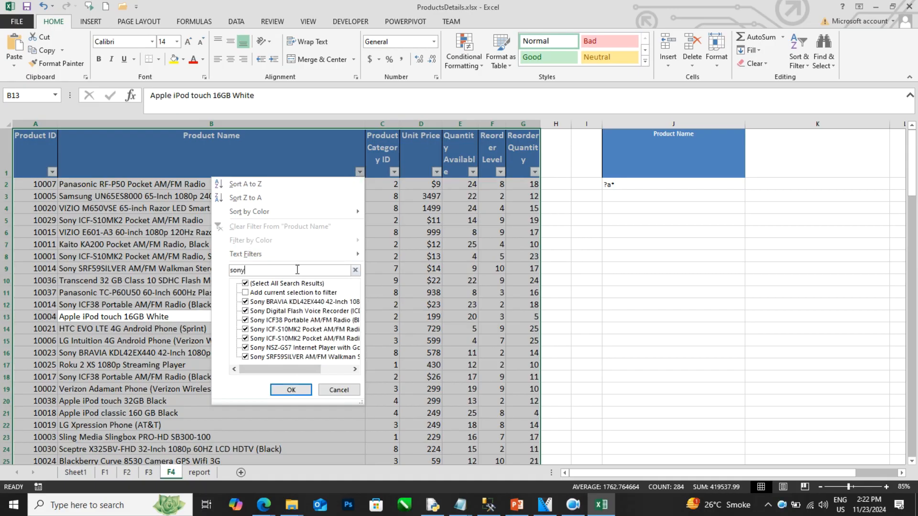
key(Return)
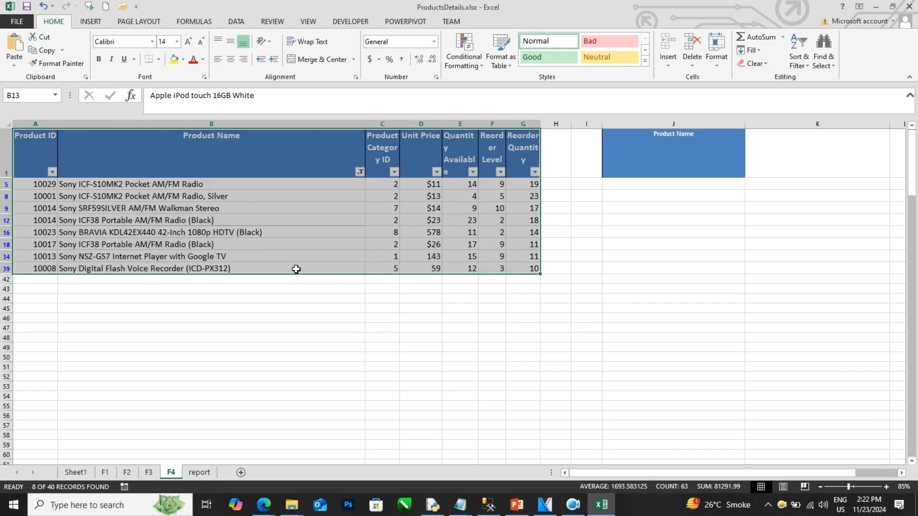
- Remove the Product Name filter and the filter controls from the product table
click(285, 232)
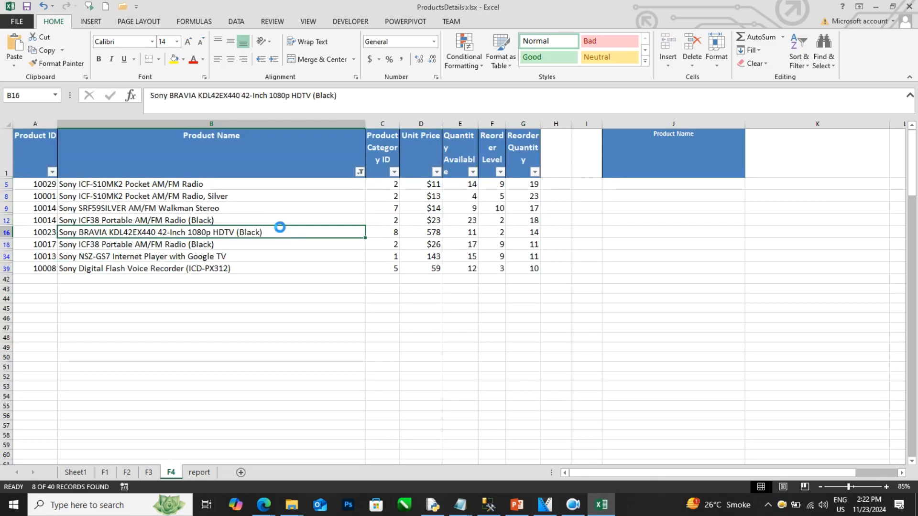
key(ctrl+shift+l)
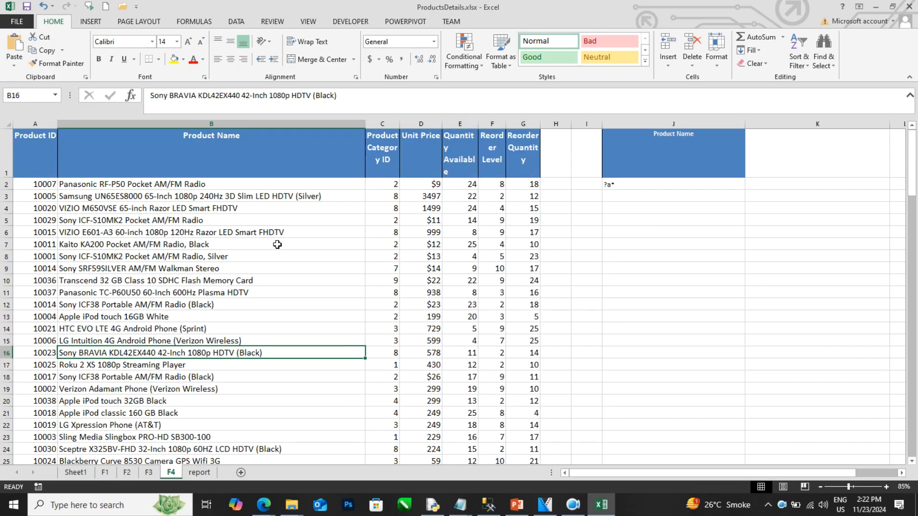
click(277, 244)
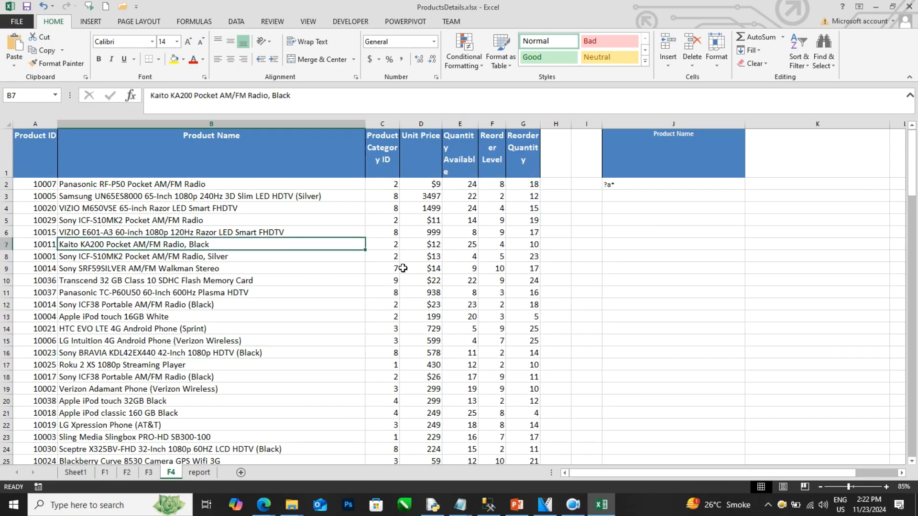
- Turn on filtering for the product table and show only Product Category ID values 2 and 5
click(387, 258)
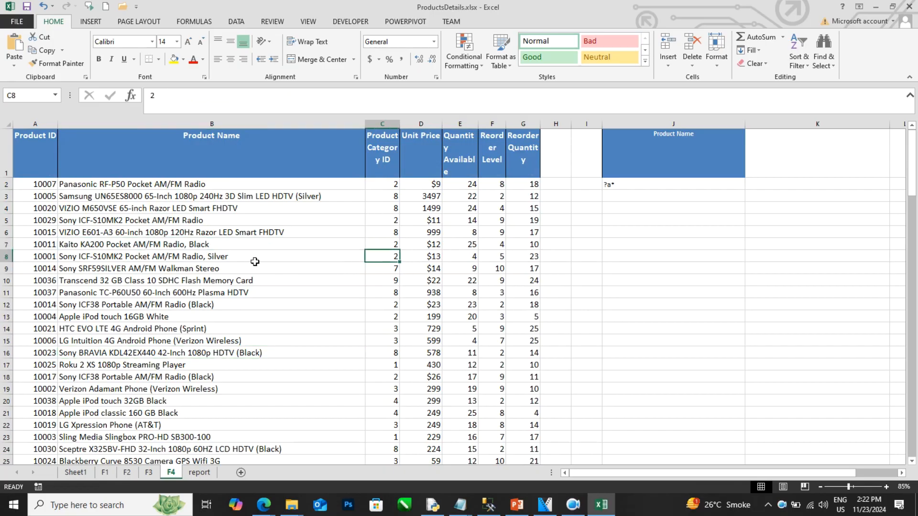
key(ctrl+shift+l)
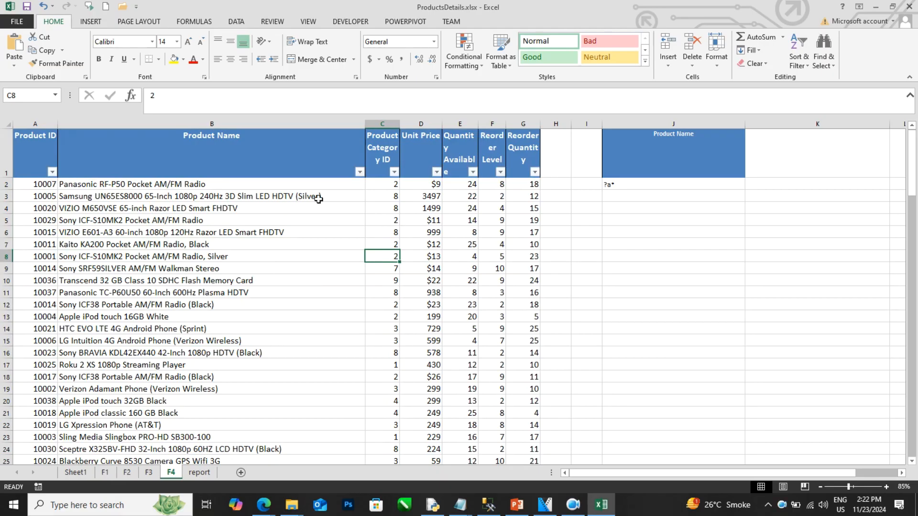
click(394, 172)
click(280, 283)
click(280, 301)
click(280, 330)
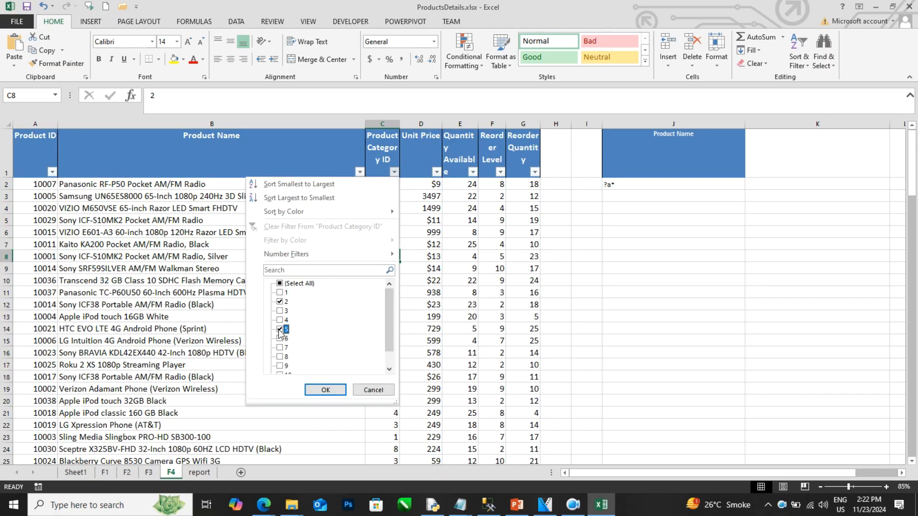
click(338, 390)
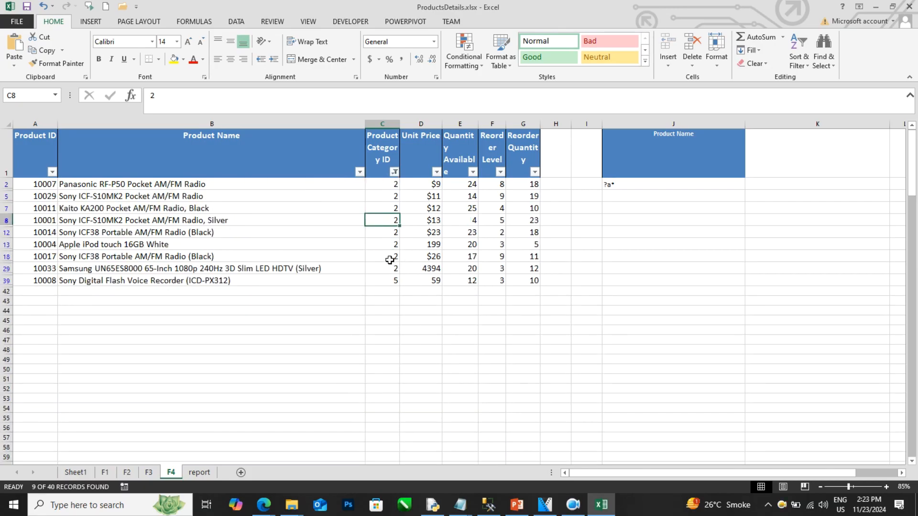
- Remove the Product Category ID filter, then turn filtering back on for the full product table
key(ctrl+shift+l)
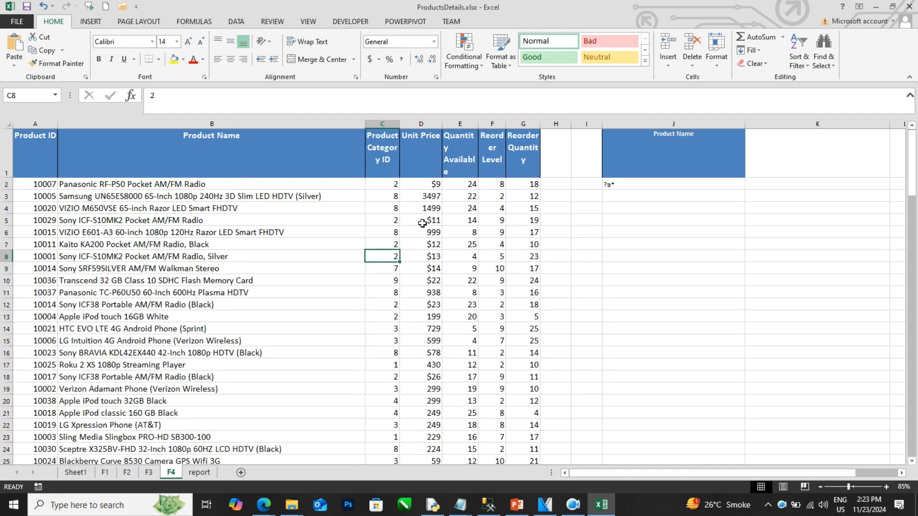
click(433, 268)
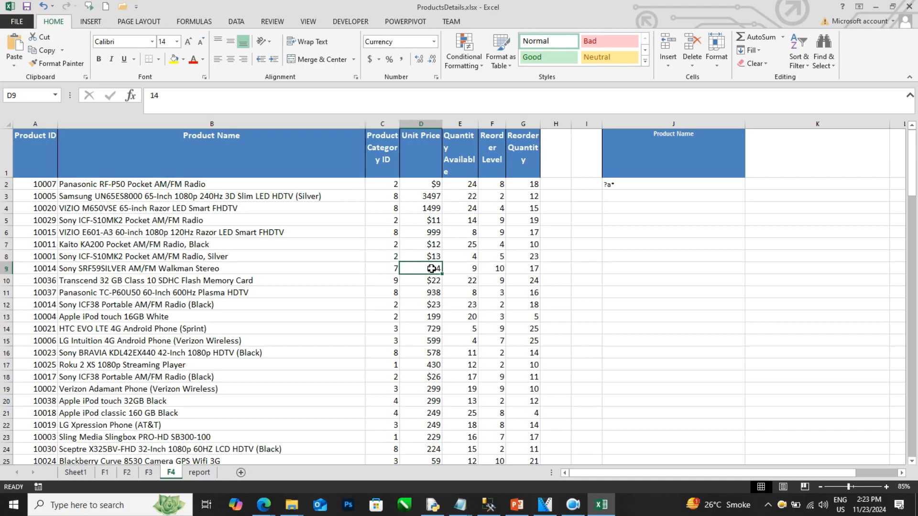
click(427, 243)
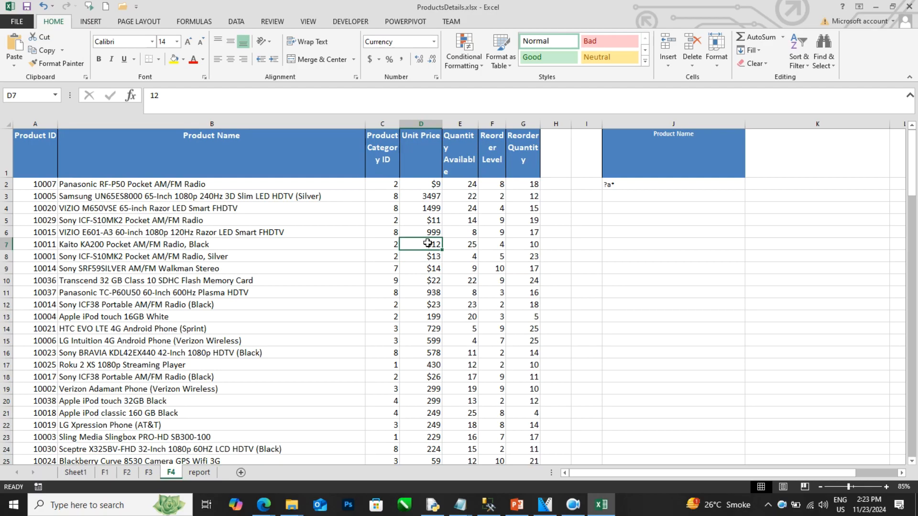
key(ctrl+shift+l)
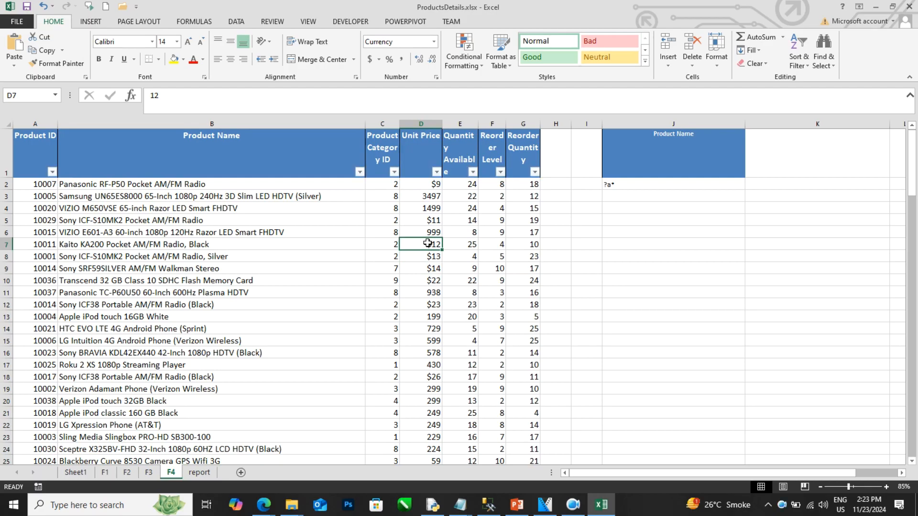
click(436, 172)
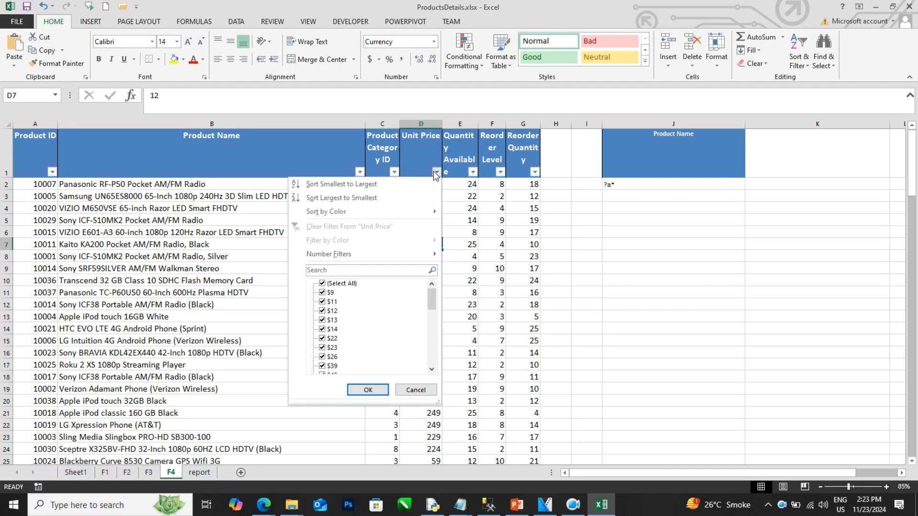
click(359, 271)
text(<)
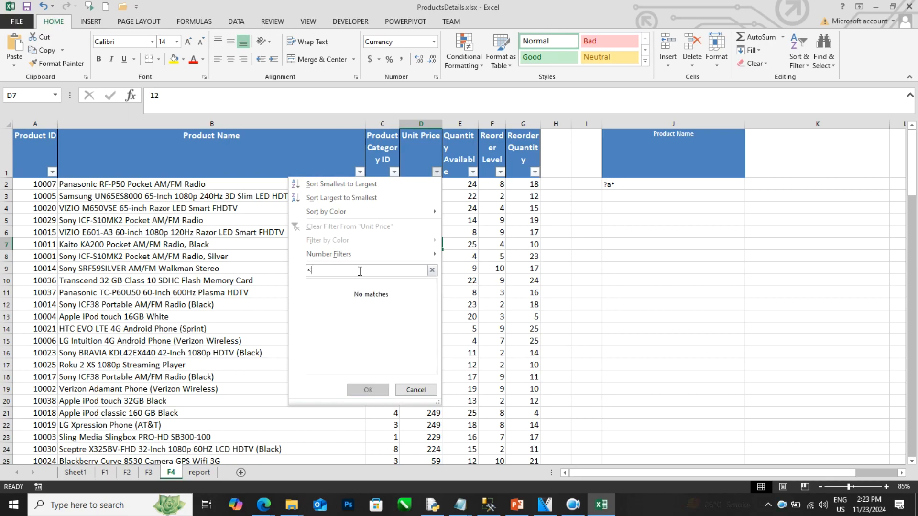
key(BackSpace)
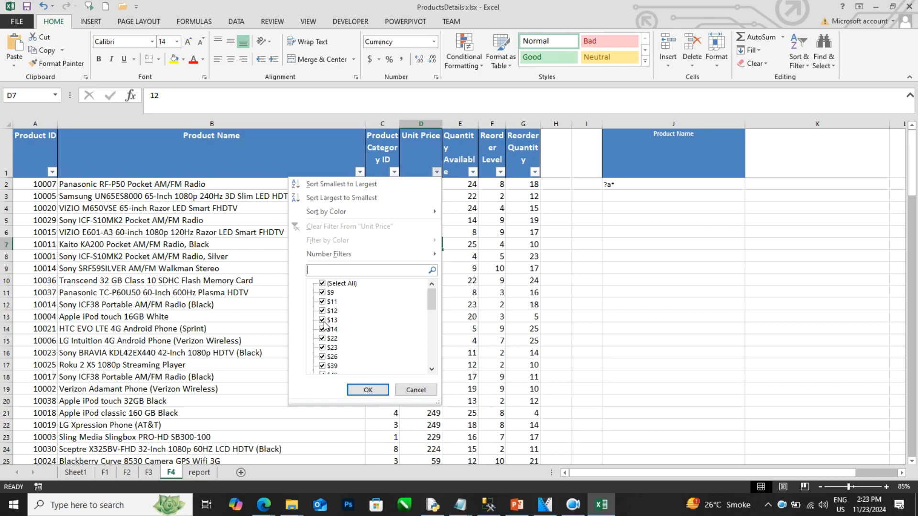
click(329, 285)
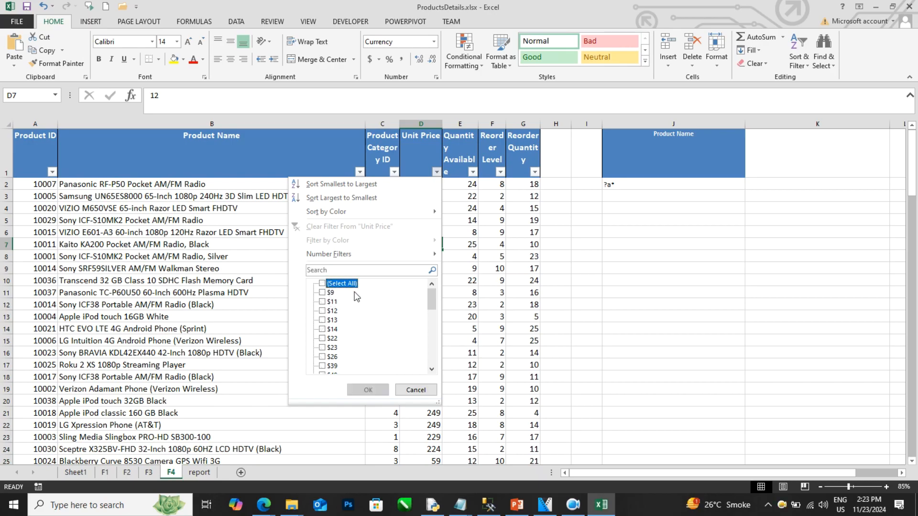
click(322, 293)
click(323, 297)
click(529, 325)
- Filter the Unit Price column with a number filter for values less than 50
drag(426, 209, 428, 287)
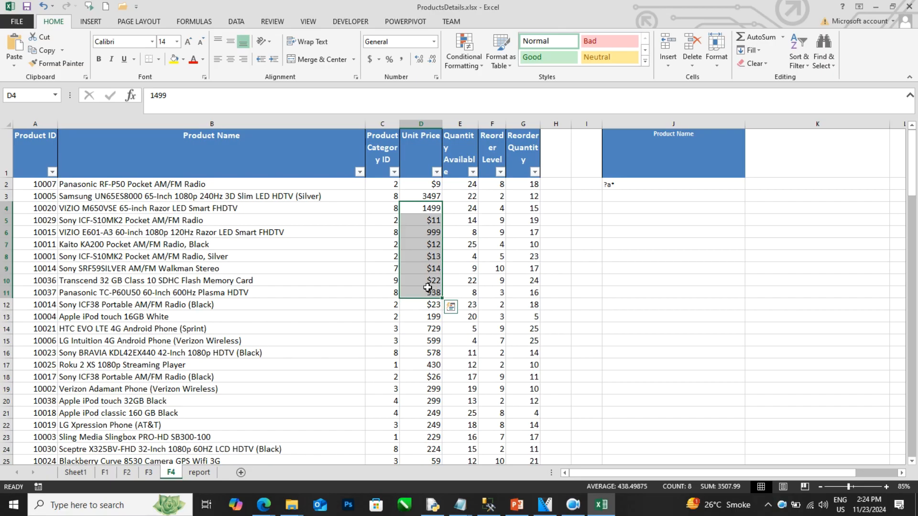
click(436, 258)
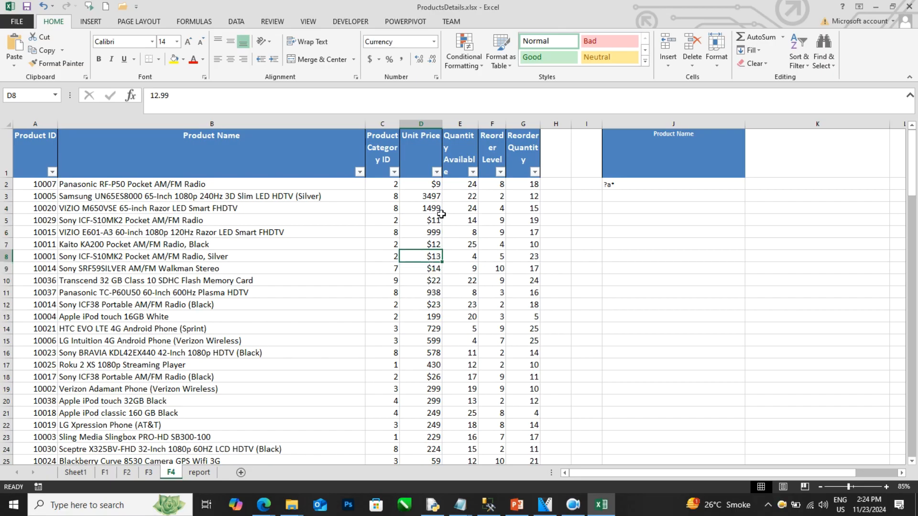
click(437, 173)
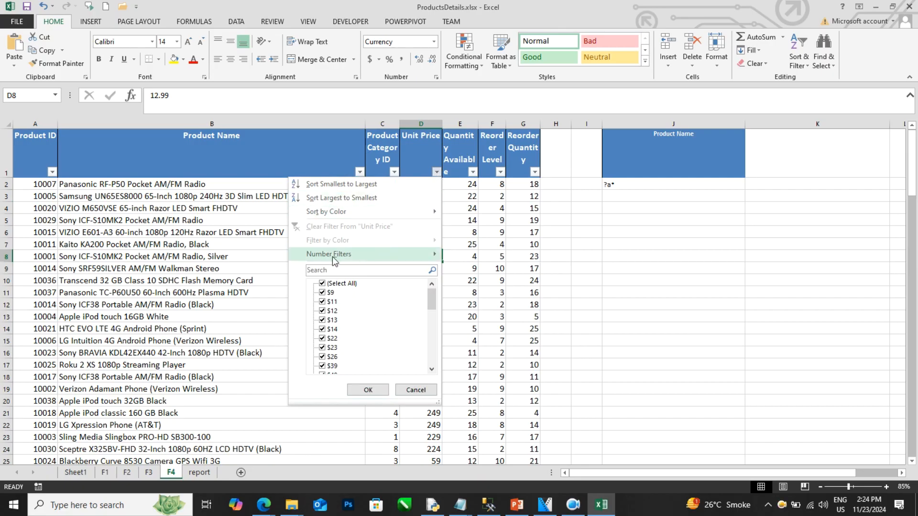
mouse_move(360, 260)
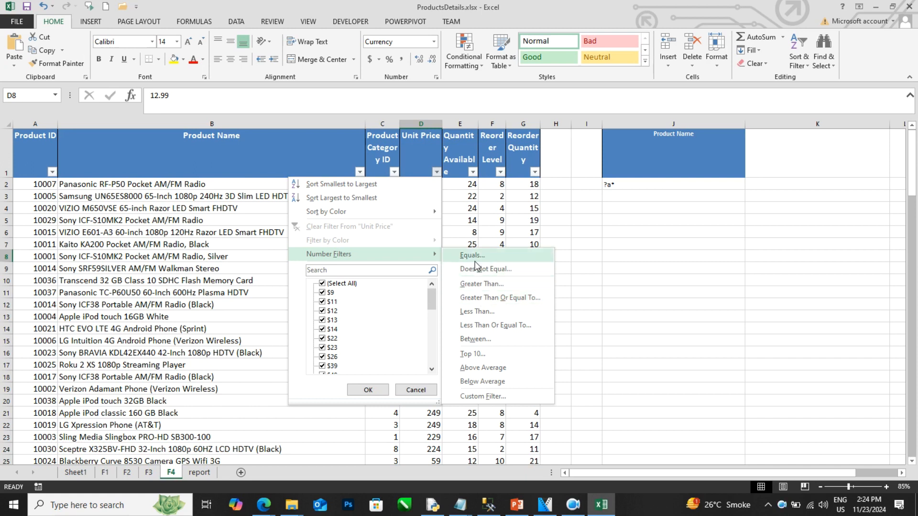
click(479, 312)
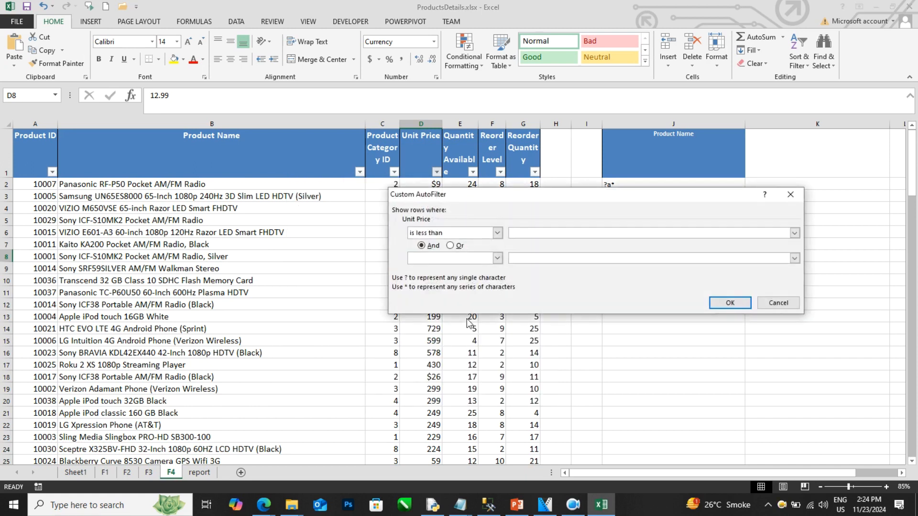
text(50)
click(725, 302)
click(680, 314)
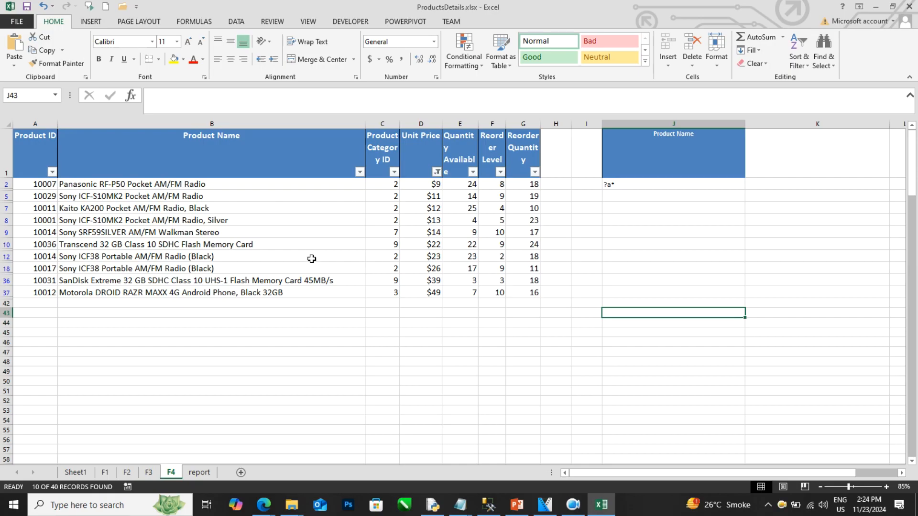
- Clear the Unit Price filter by turning filtering off, and turn filtering on again for the whole product table
click(437, 172)
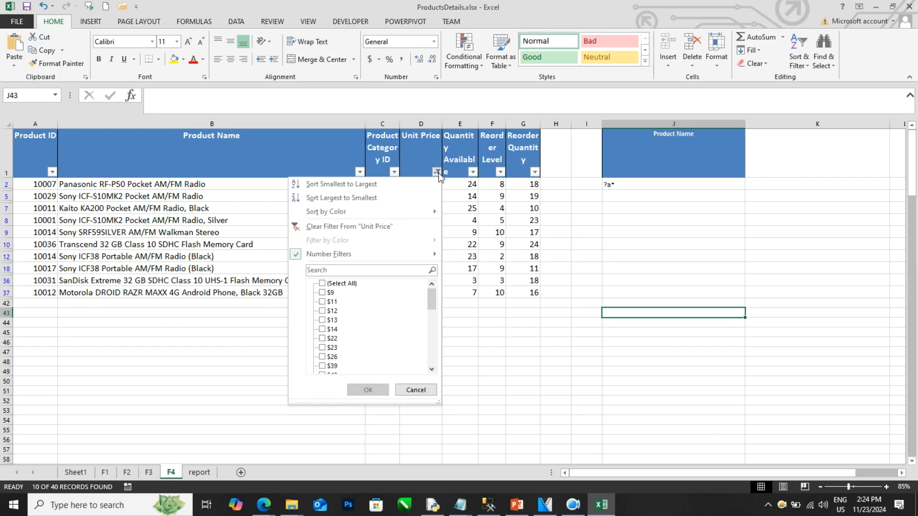
click(474, 226)
click(471, 230)
key(ctrl+shift+l)
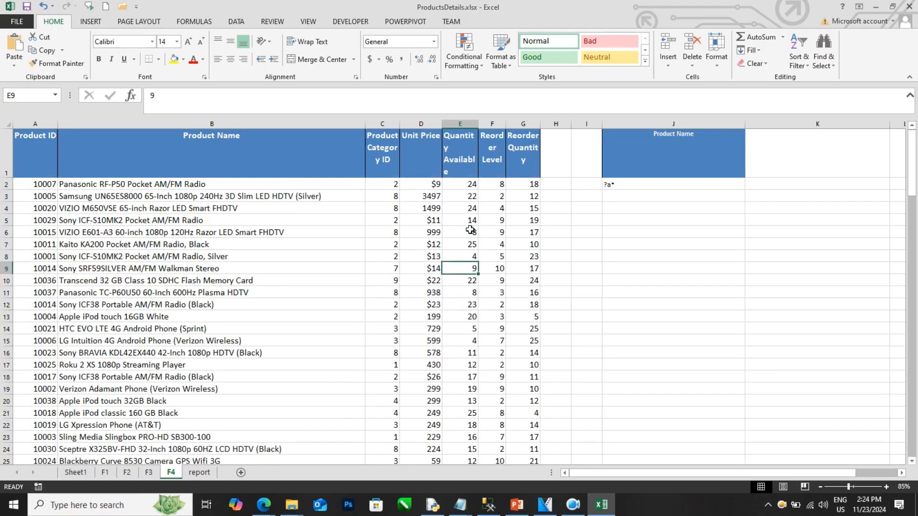
click(381, 219)
key(ctrl+shift+l)
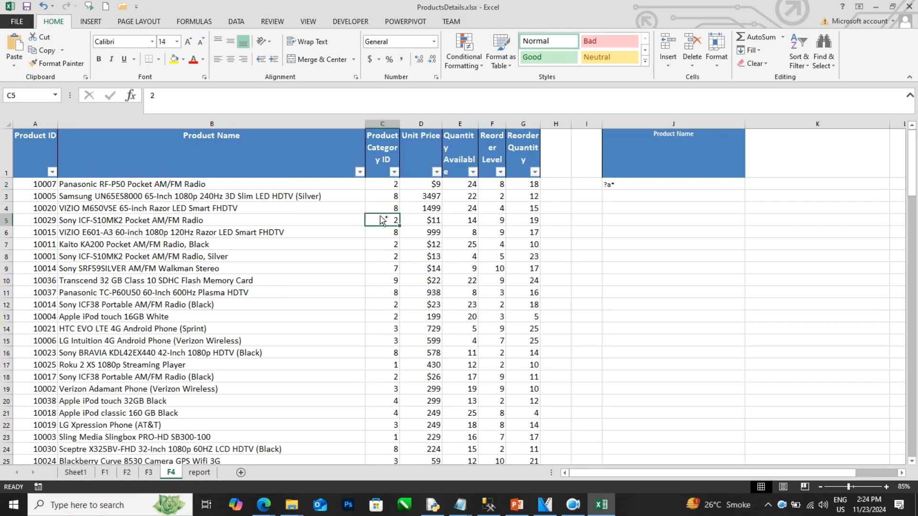
click(437, 172)
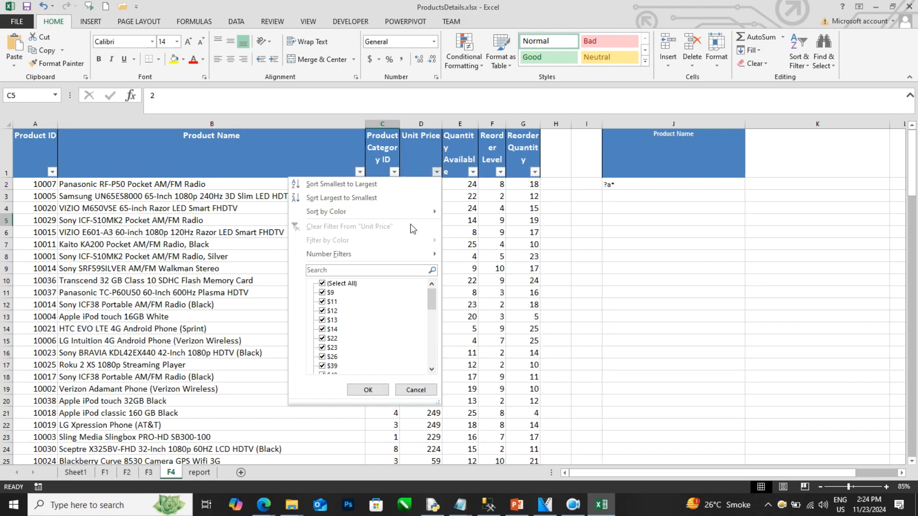
mouse_move(392, 253)
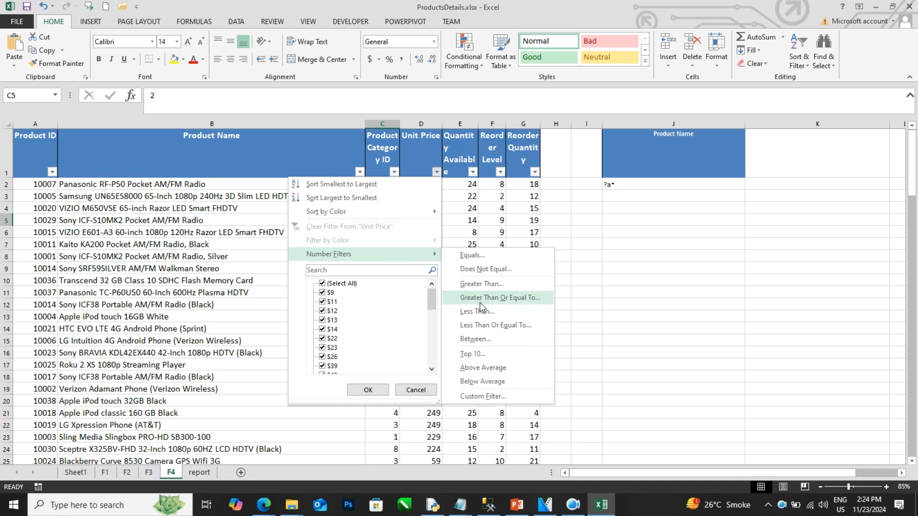
click(469, 218)
click(452, 236)
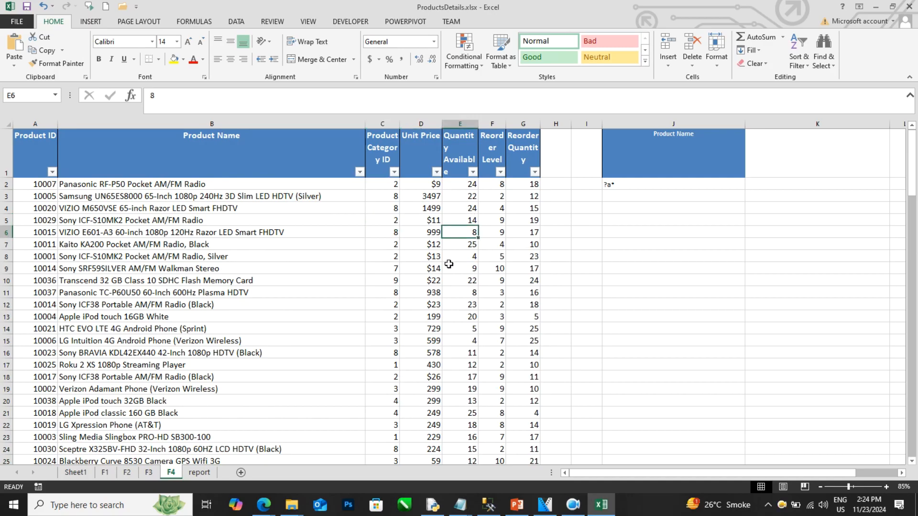
click(434, 267)
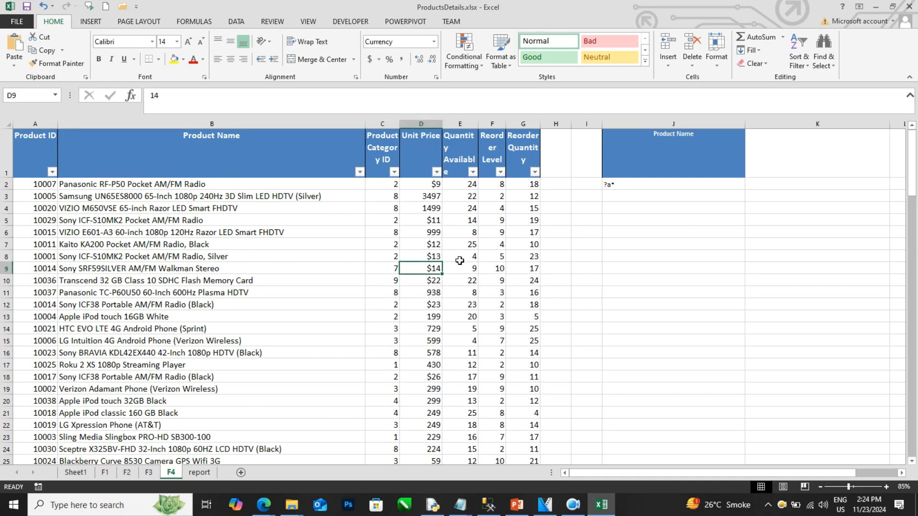
- Filter the Unit Price column with a Between number filter for values from 100 to 150
click(420, 293)
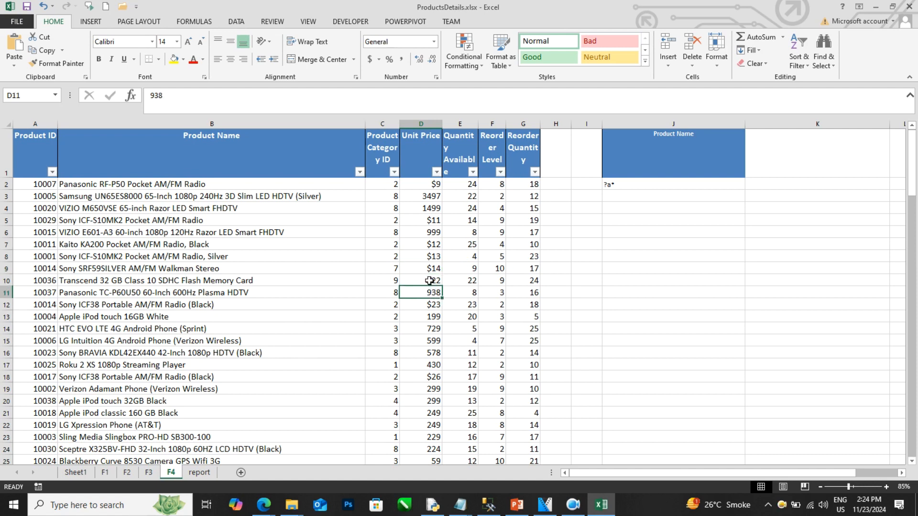
click(436, 172)
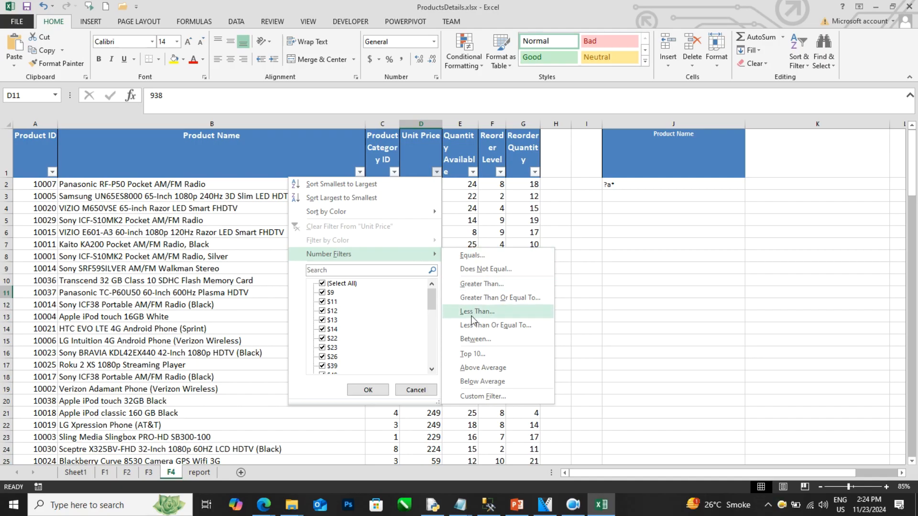
click(475, 340)
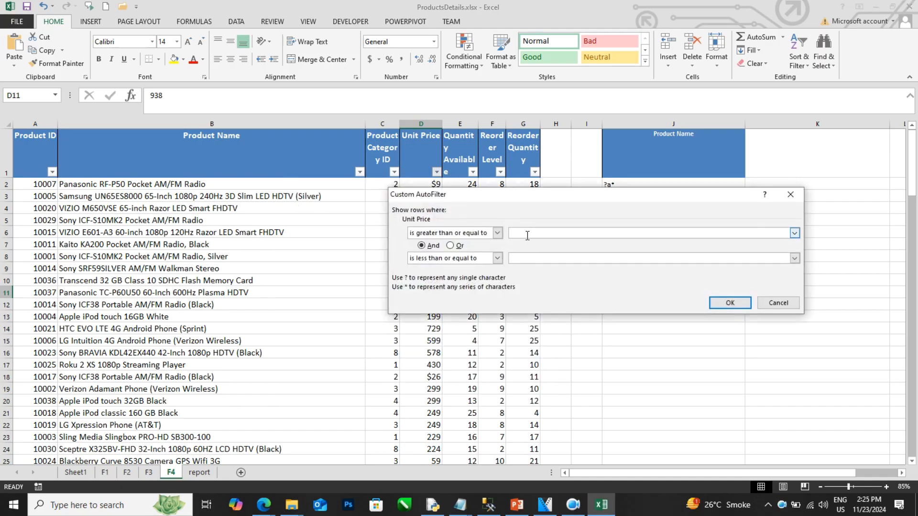
text(100)
key(Tab)
click(580, 255)
text(150)
click(726, 305)
click(503, 318)
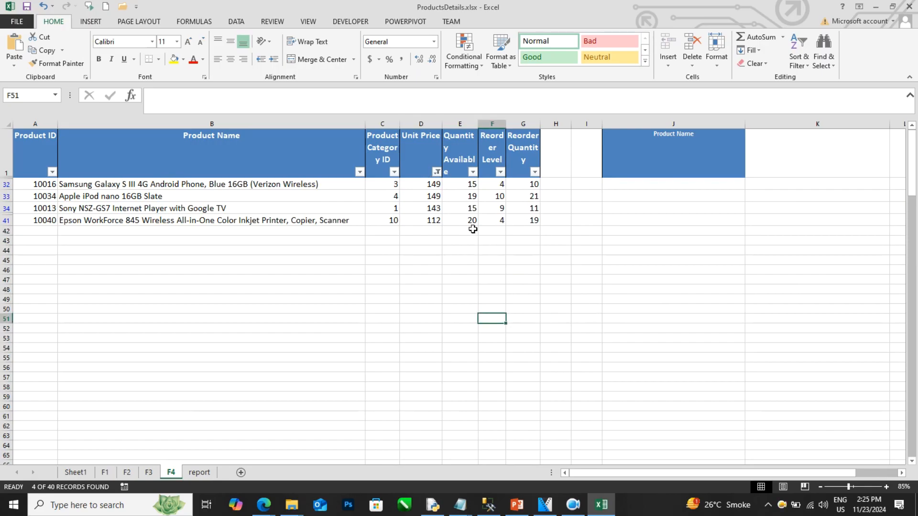
- Remove the Unit Price filter by turning off filtering for the whole product table
click(455, 211)
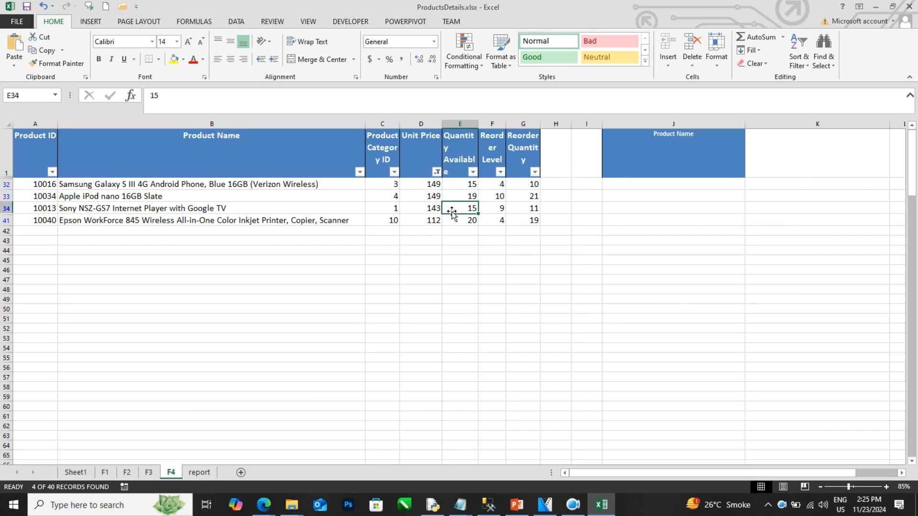
key(ctrl+a)
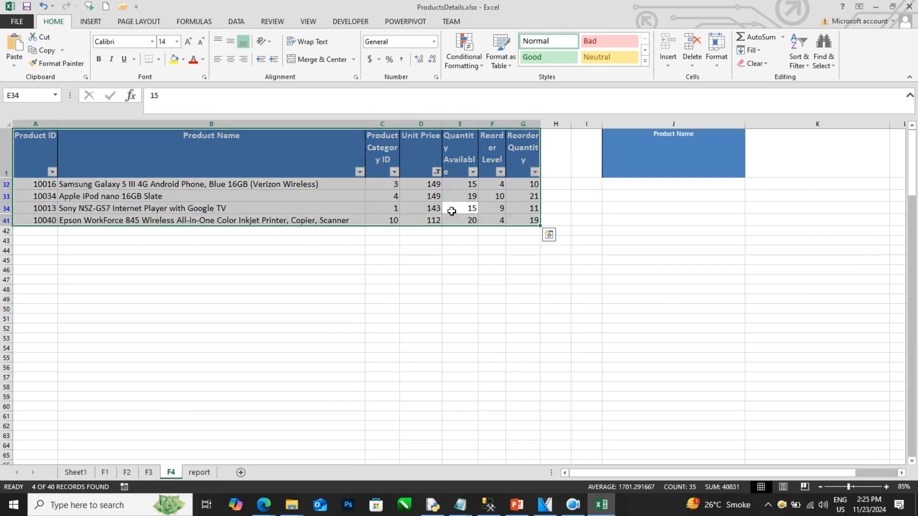
key(ctrl+shift+l)
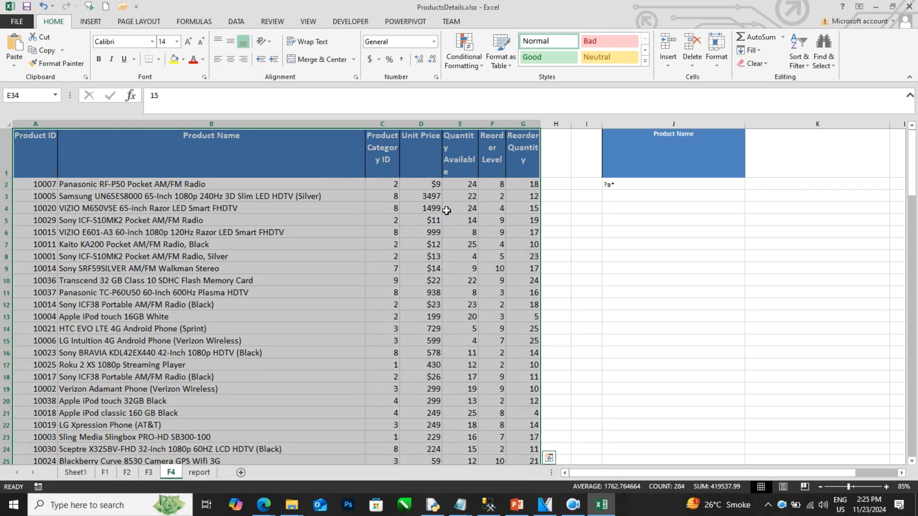
click(438, 257)
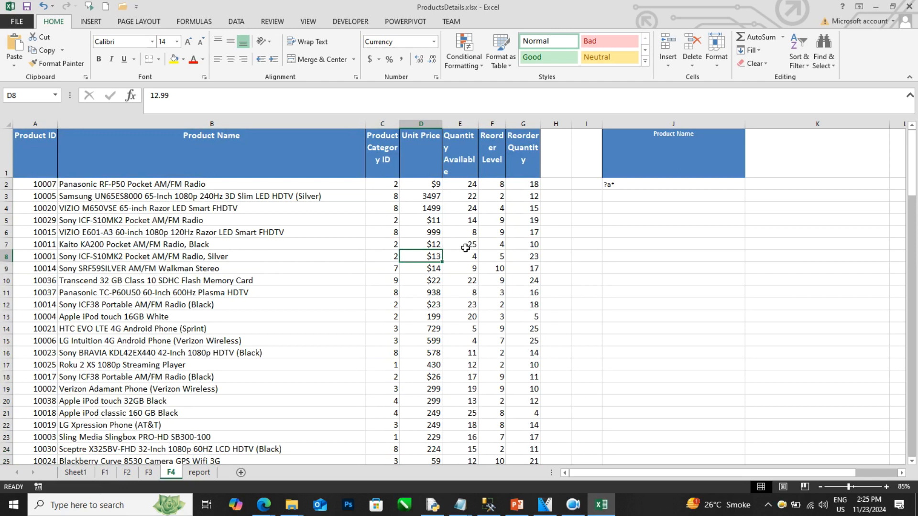